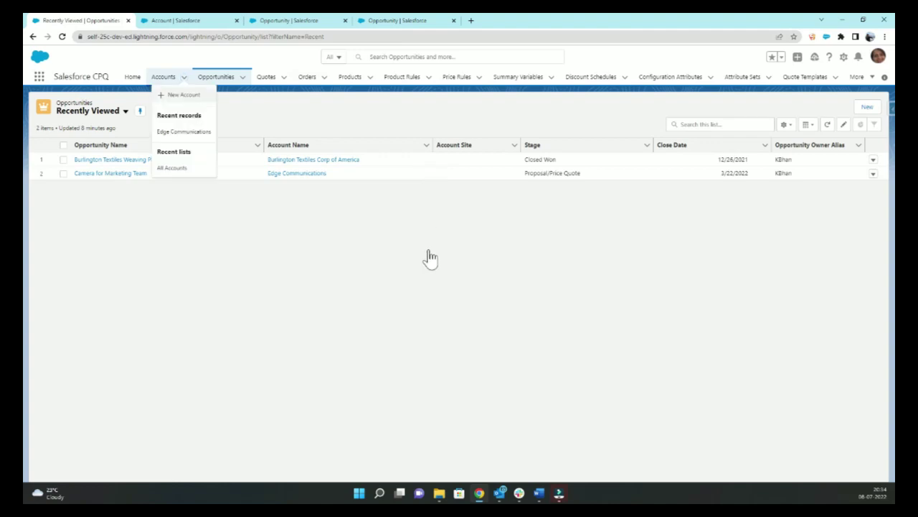
Examine the New Account form's fields from Account Information through Salesforce CPQ Information and Description, and close the form without saving.
key(Down)
key(Return)
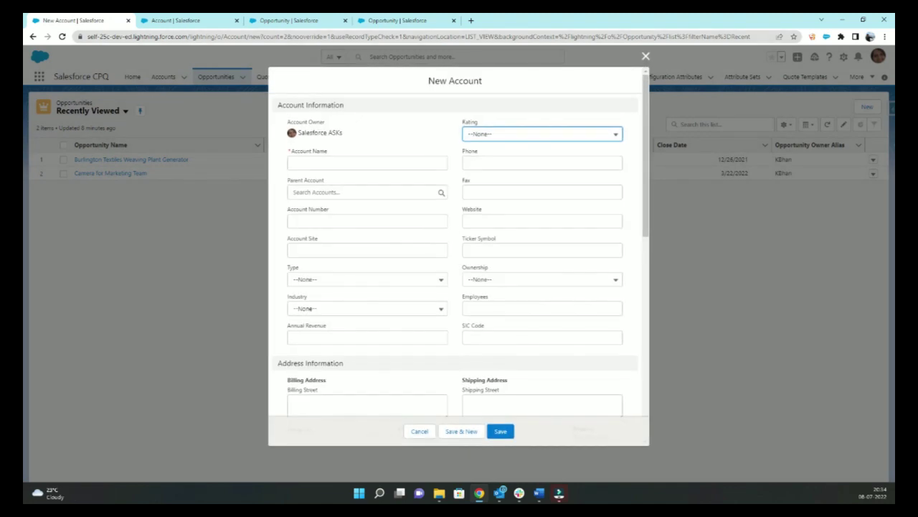
scroll(459, 244, down, 7)
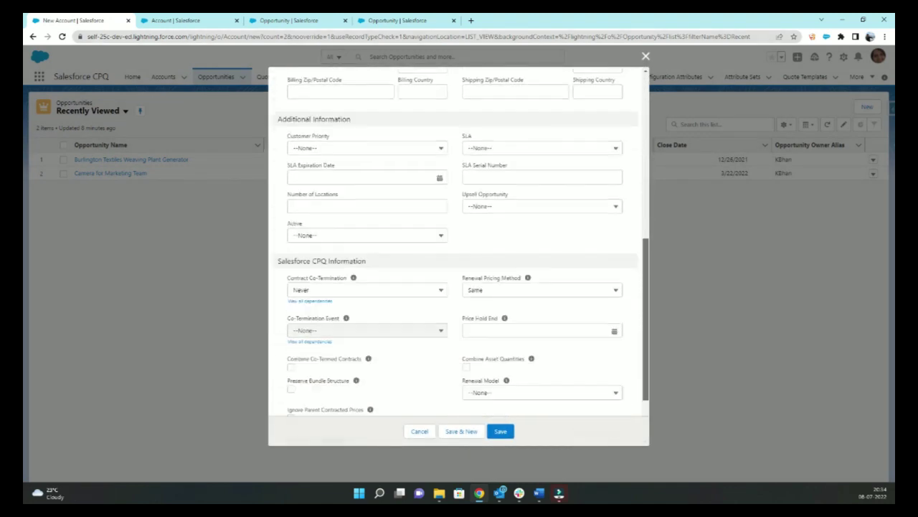
scroll(459, 244, down, 3)
scroll(459, 243, up, 12)
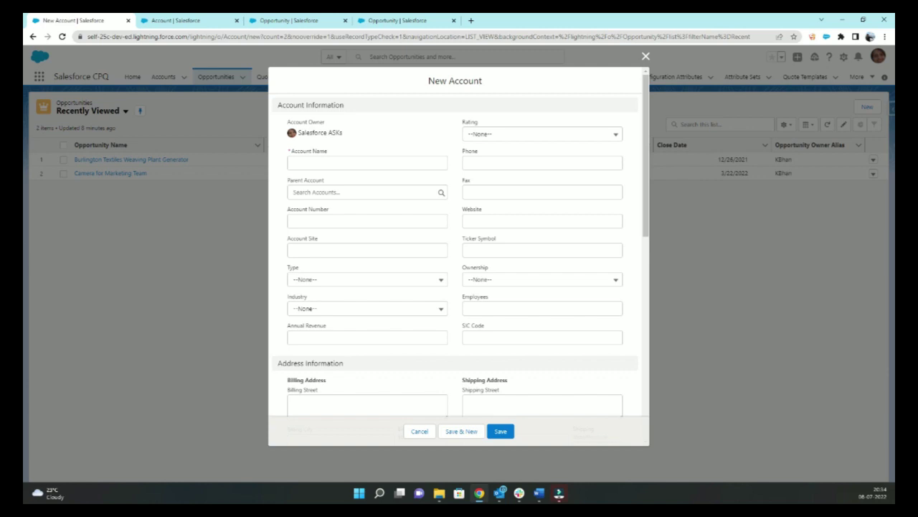
scroll(459, 244, down, 4)
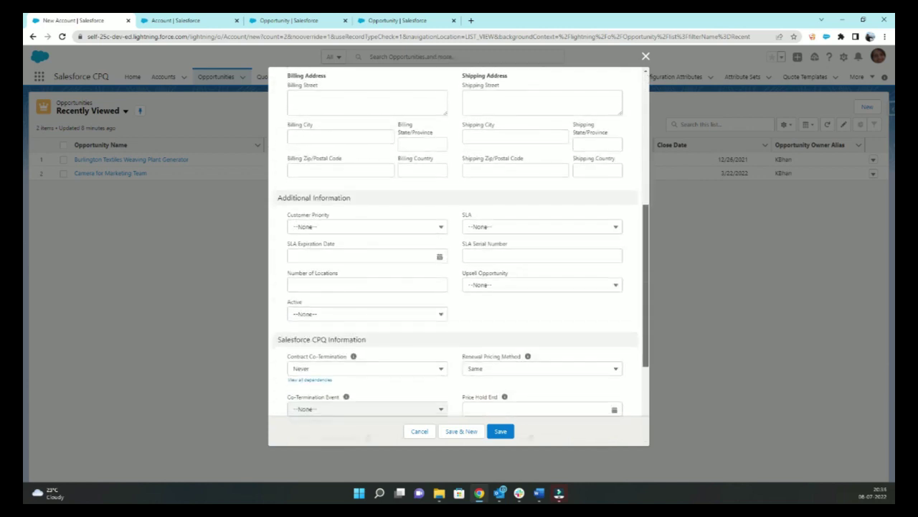
scroll(459, 244, up, 5)
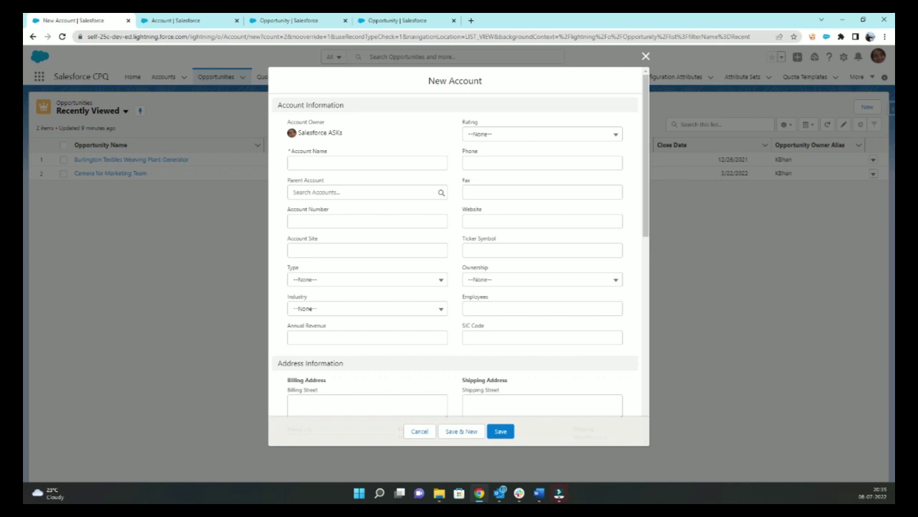
scroll(459, 251, down, 10)
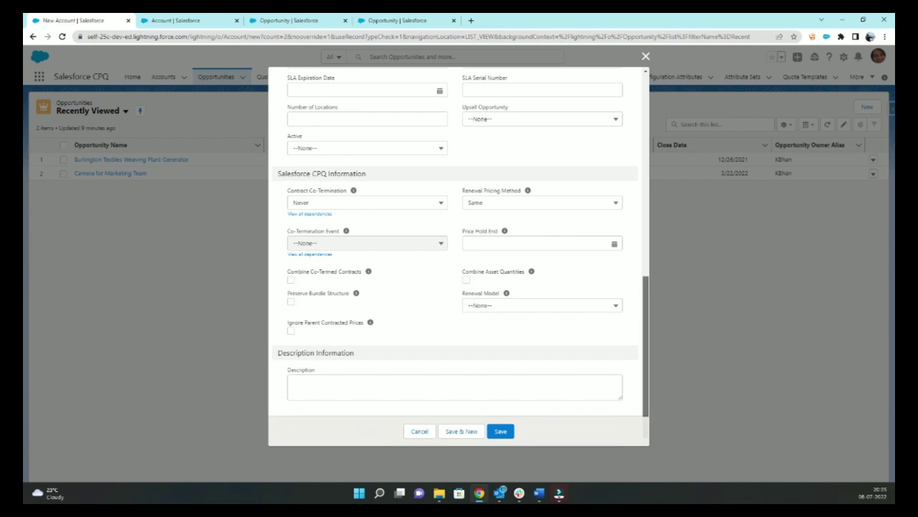
scroll(459, 251, up, 10)
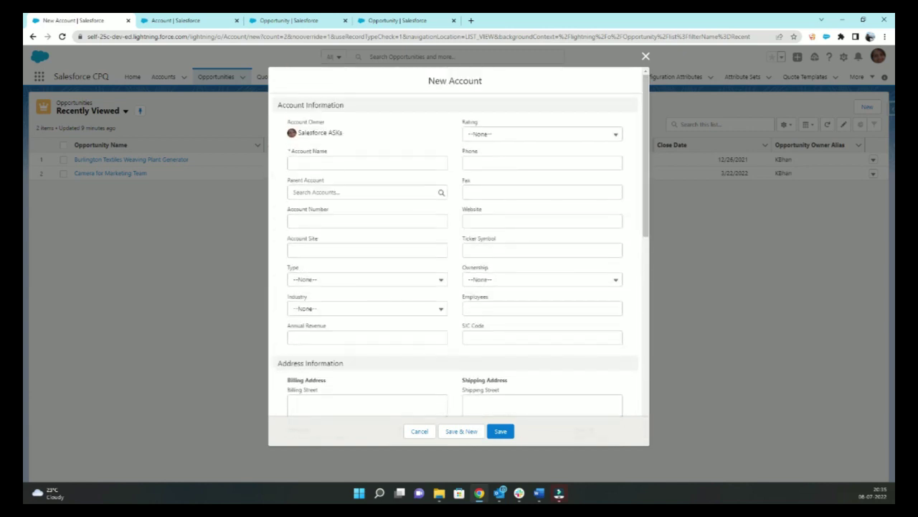
click(646, 56)
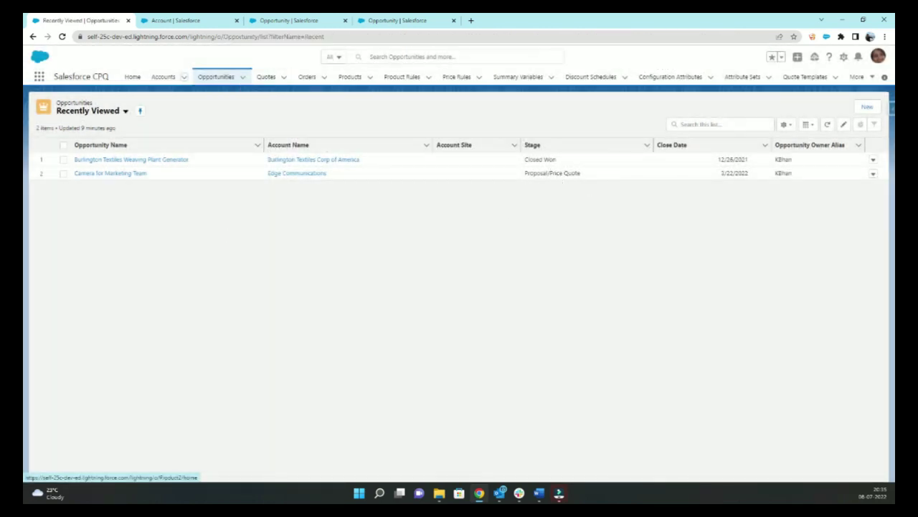
Start a new opportunity and name it Test Demo.
click(868, 106)
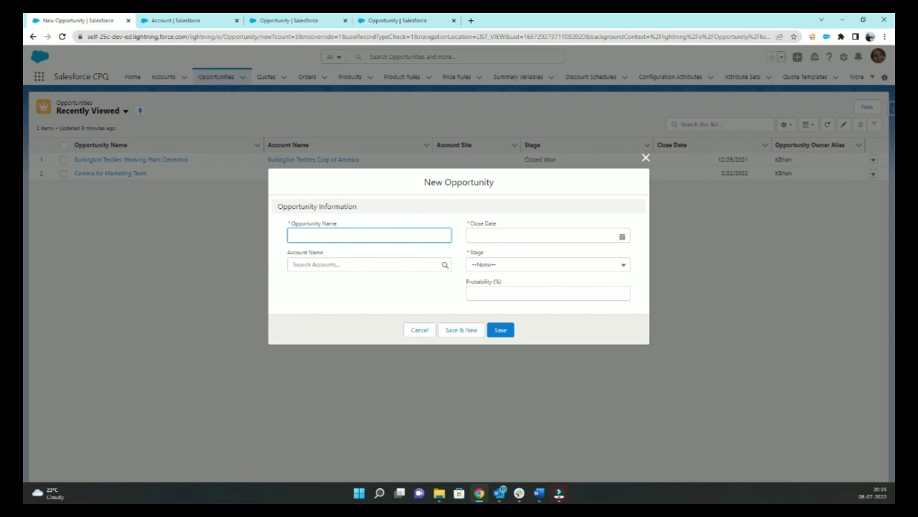
key(Down)
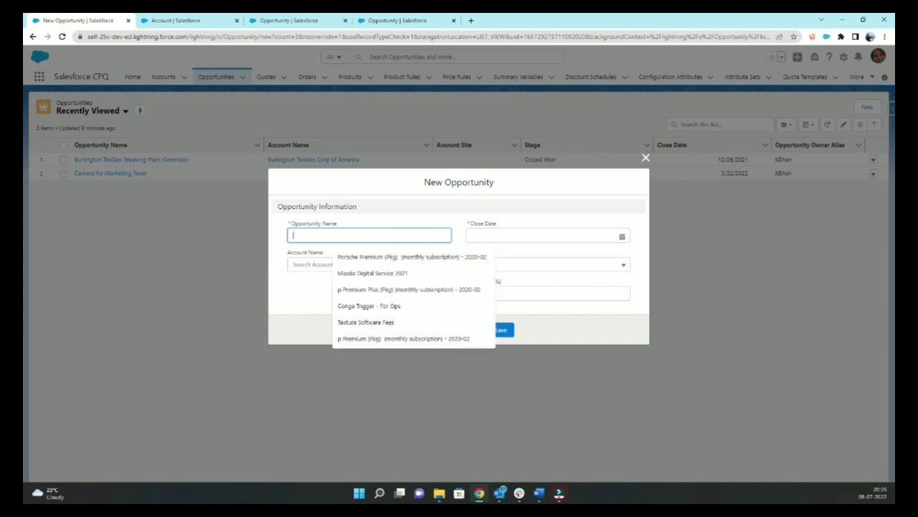
text(Test)
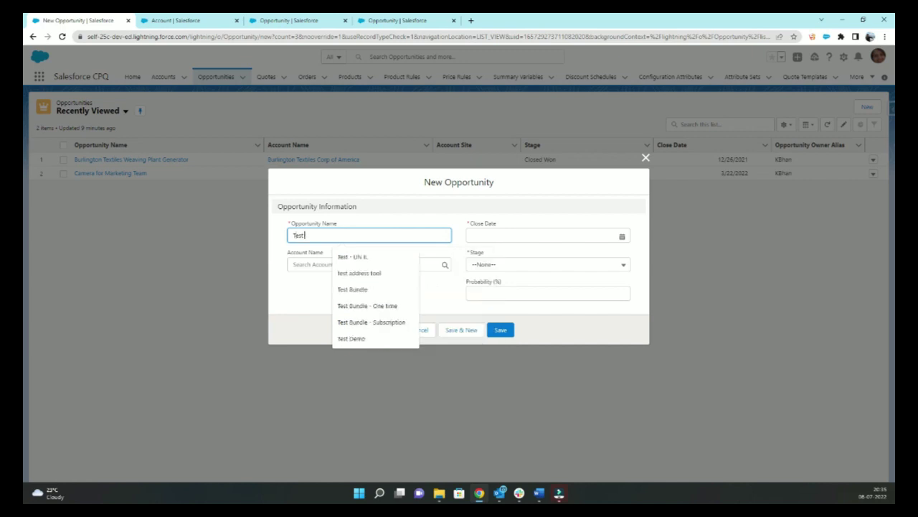
key(Down)
key(Down)
key(Down)
key(Down)
key(Down)
key(Down)
key(Return)
key(Tab)
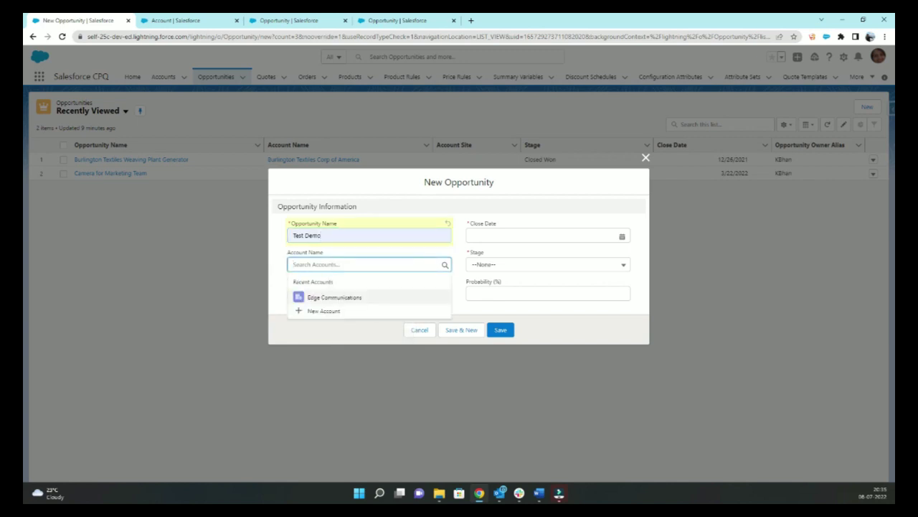
Assign the opportunity to Edge Communications with close date 7/8/2022 and stage Prospecting, and save it.
key(Return)
key(Tab)
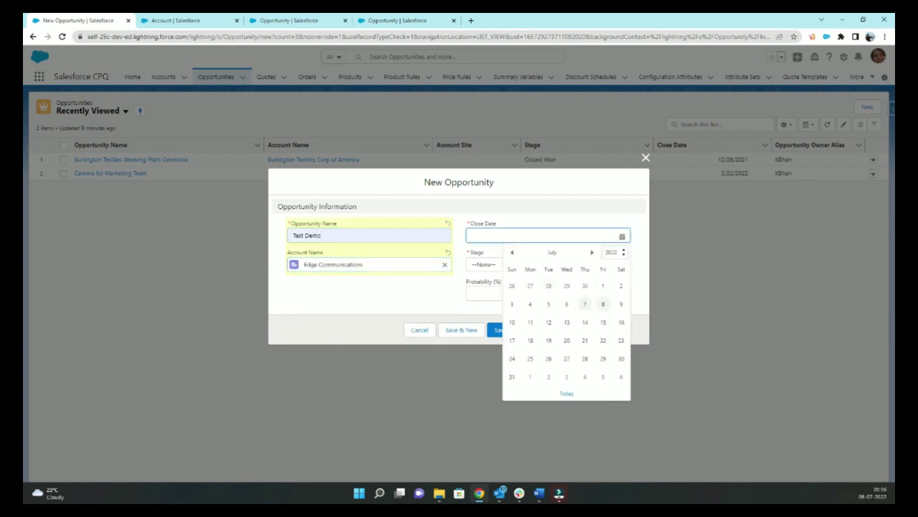
key(Return)
key(Tab)
key(Down)
key(Down)
key(Return)
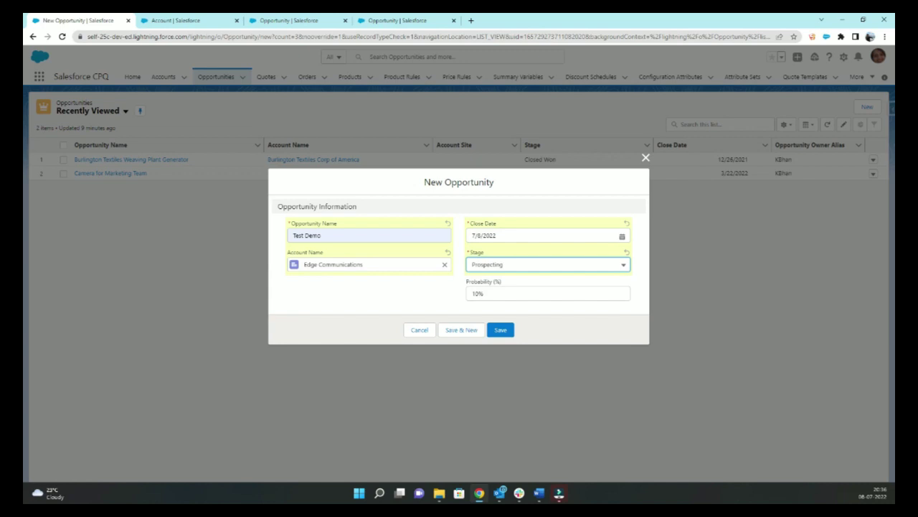
click(500, 329)
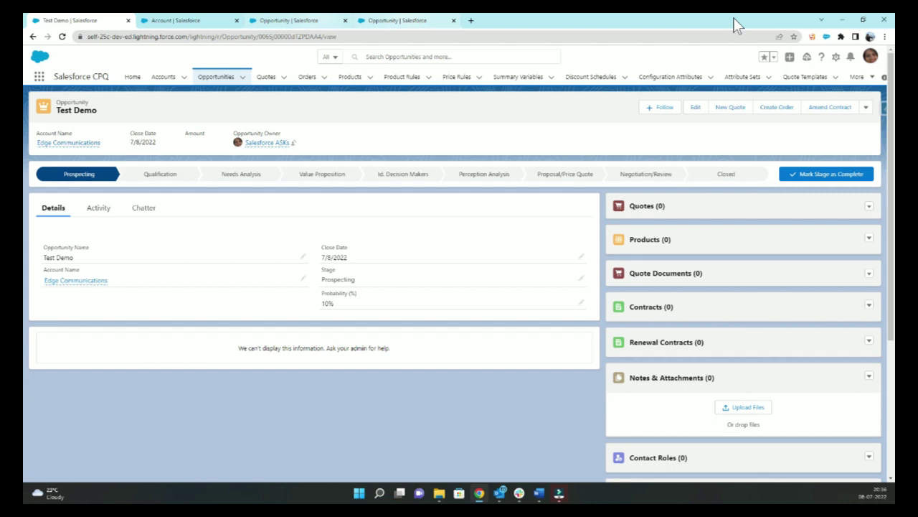
Start a new action for the Opportunity object in Setup, with Update a Record as its action type.
key(ctrl+3)
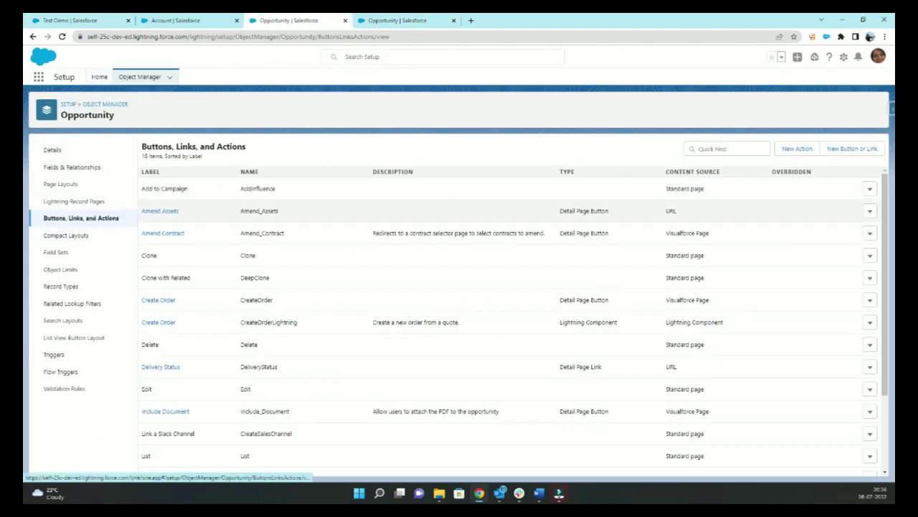
click(797, 148)
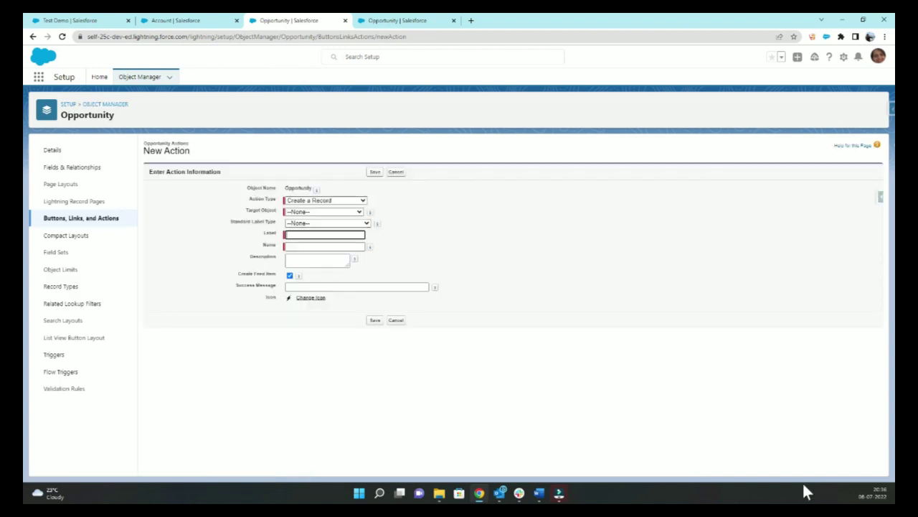
click(325, 200)
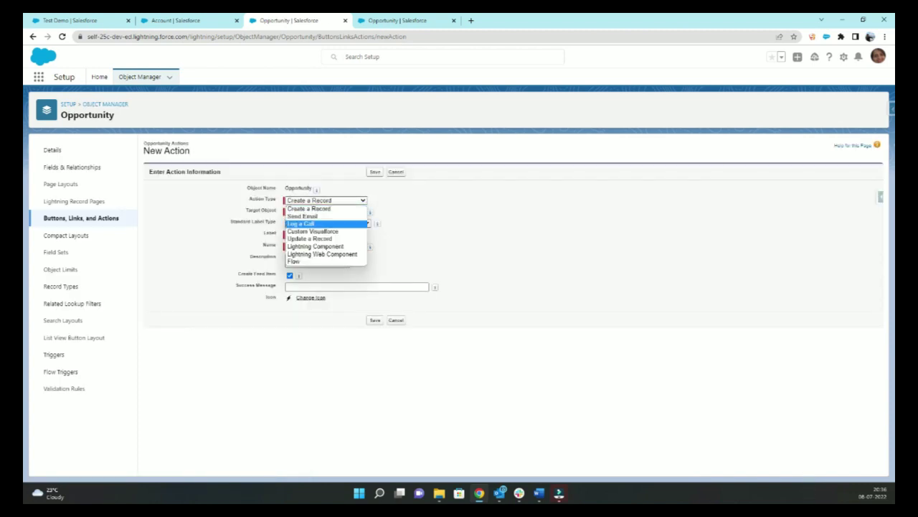
click(325, 238)
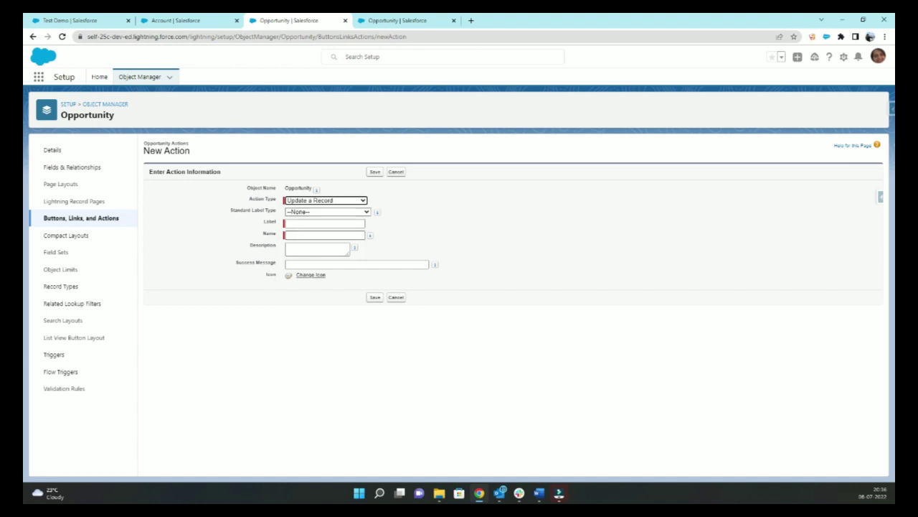
Label the new action Opportunity Details, with the name Opportunity_Details, and save it.
click(325, 223)
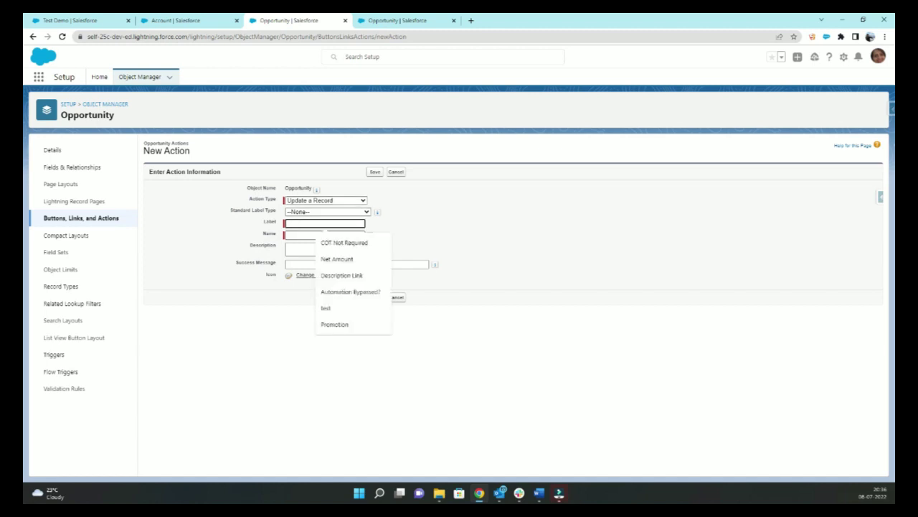
text(Oppo)
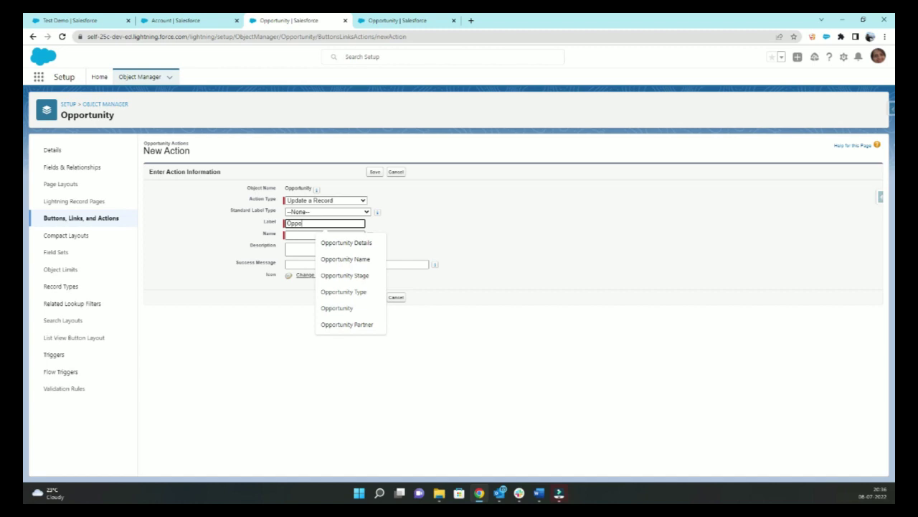
key(Down)
key(Return)
key(Tab)
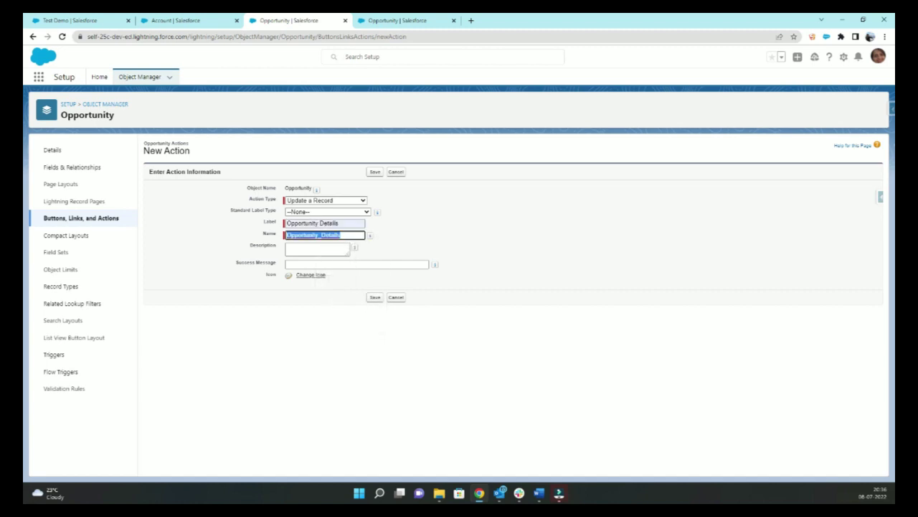
key(Return)
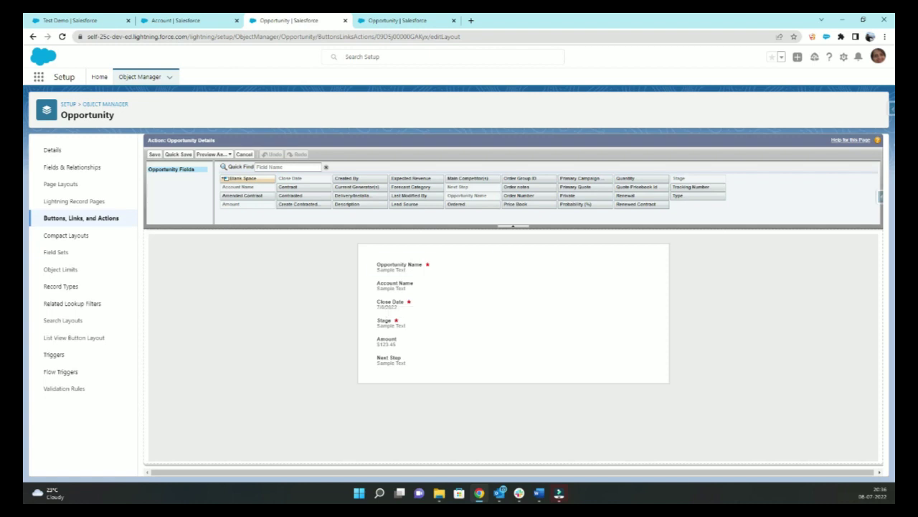
Remove all the default fields, from Opportunity Name through Next Step, from the action layout.
click(442, 266)
ctrl+click(442, 285)
ctrl+click(442, 303)
ctrl+click(442, 322)
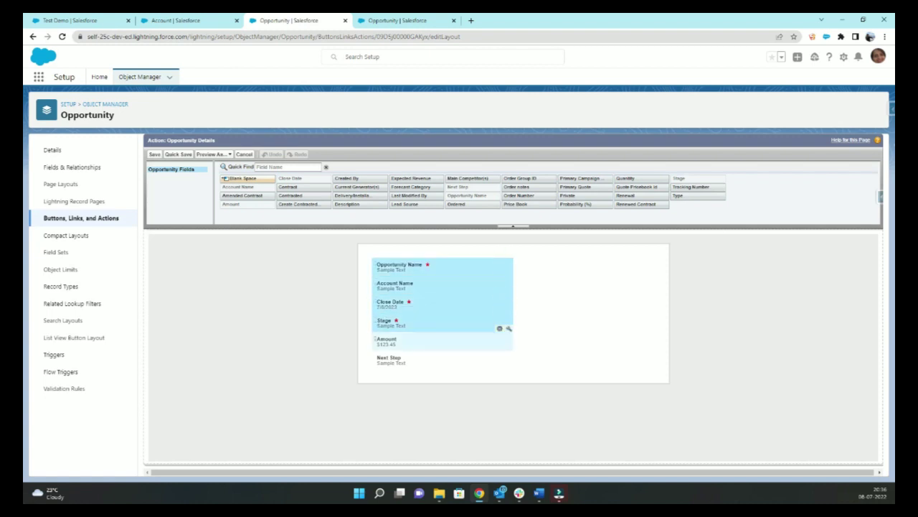
drag(374, 338, 374, 367)
drag(380, 286, 413, 204)
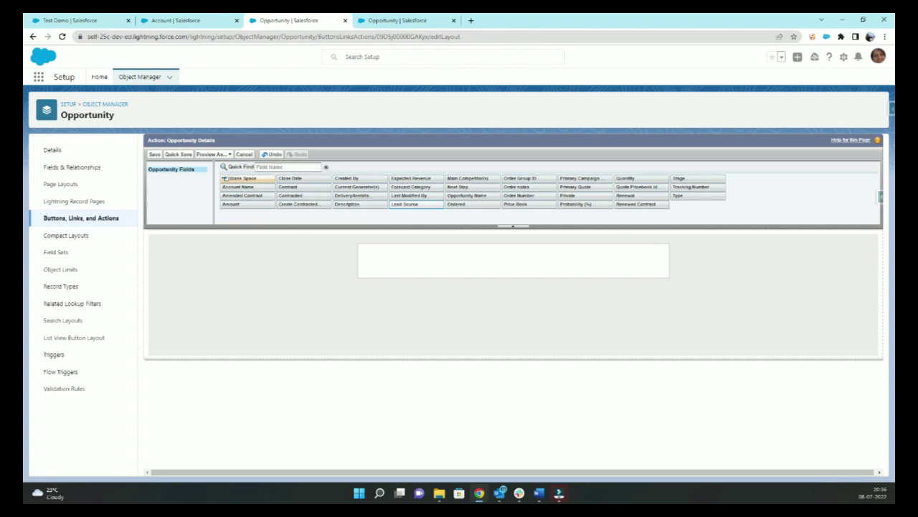
Add Description, Type and Lead Source to the action layout's first column and Amount to its second column.
drag(363, 204, 380, 264)
drag(678, 195, 402, 284)
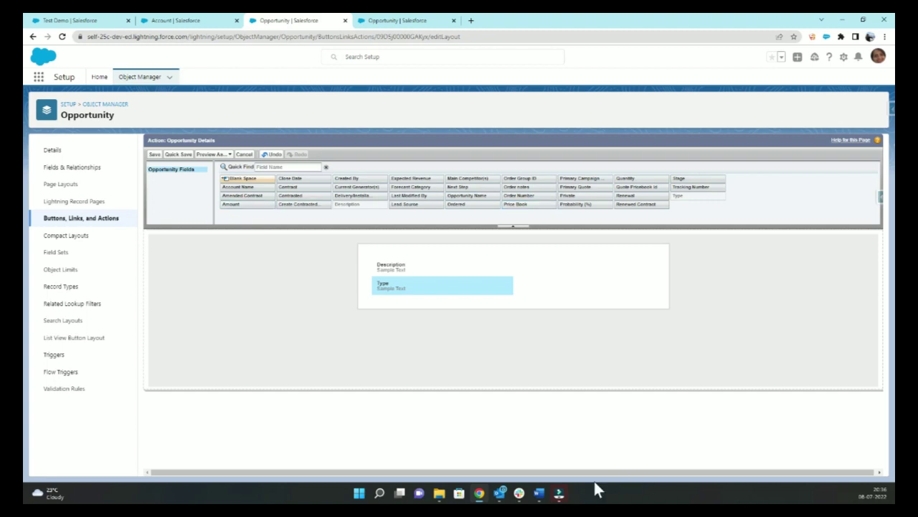
drag(231, 204, 581, 312)
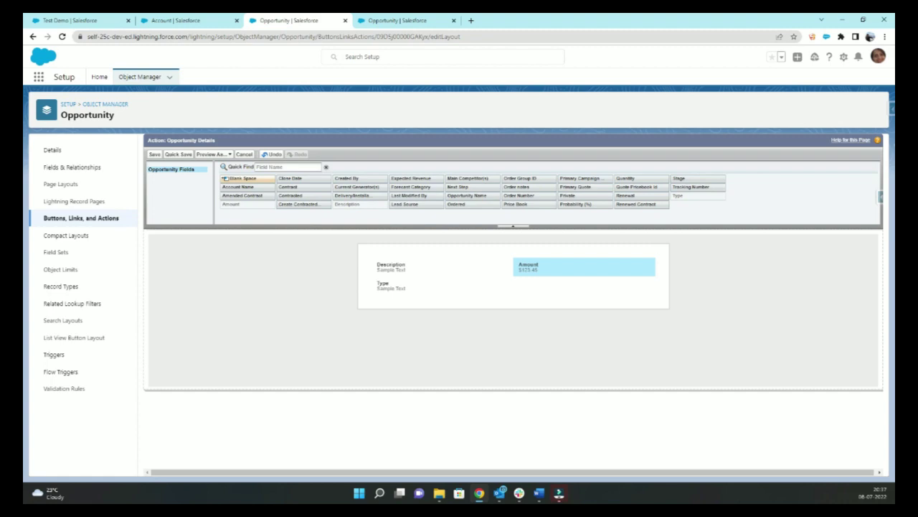
drag(405, 204, 431, 303)
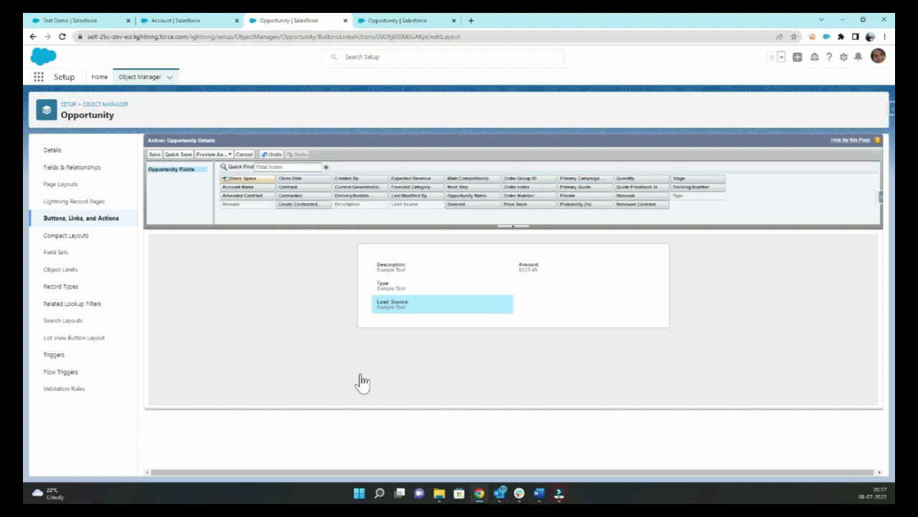
Make the Type field required and save the action layout without adding Close Date, Opportunity Name or Stage.
mouse_move(508, 273)
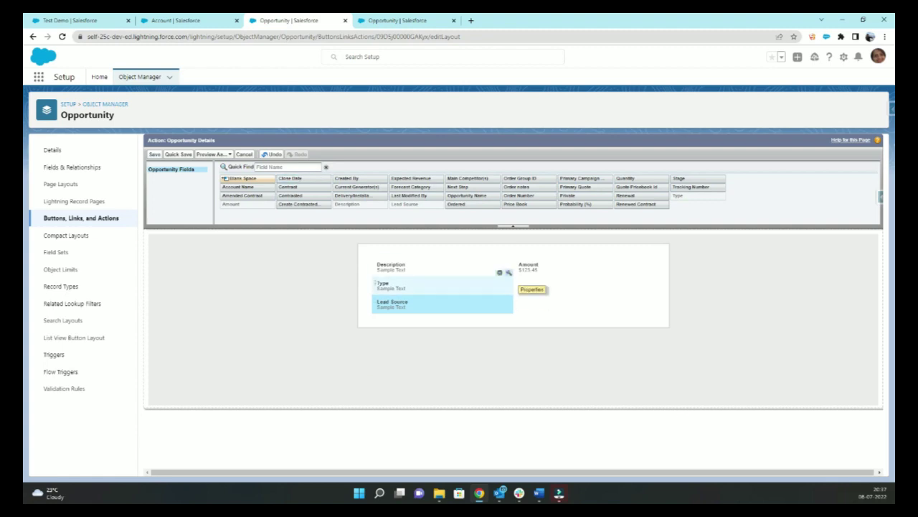
click(508, 273)
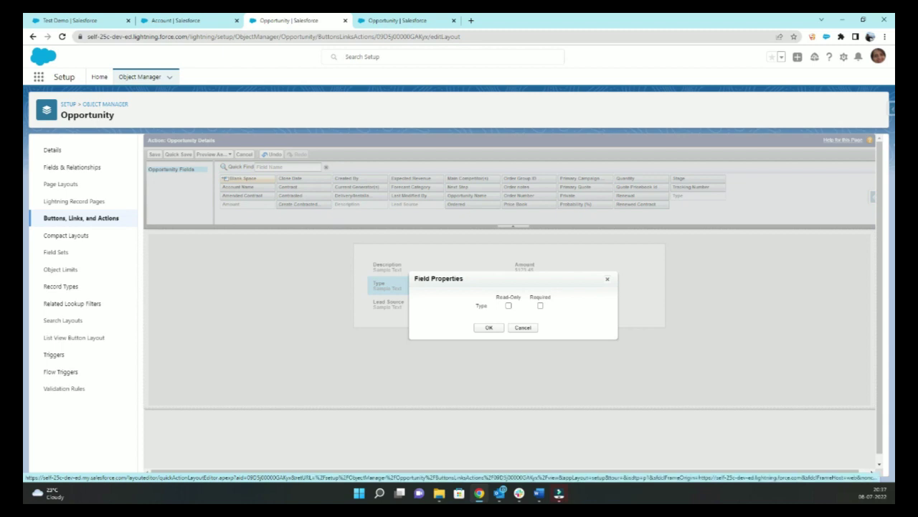
click(540, 305)
click(488, 328)
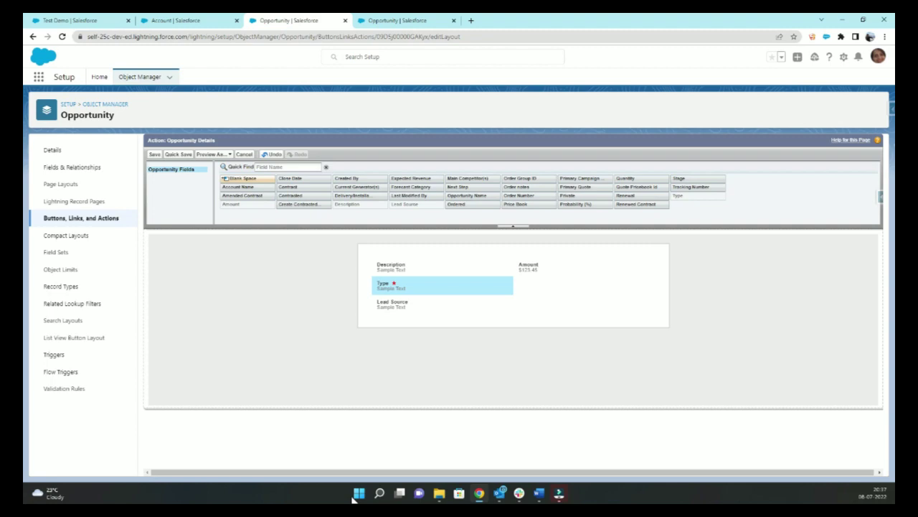
key(ctrl+s)
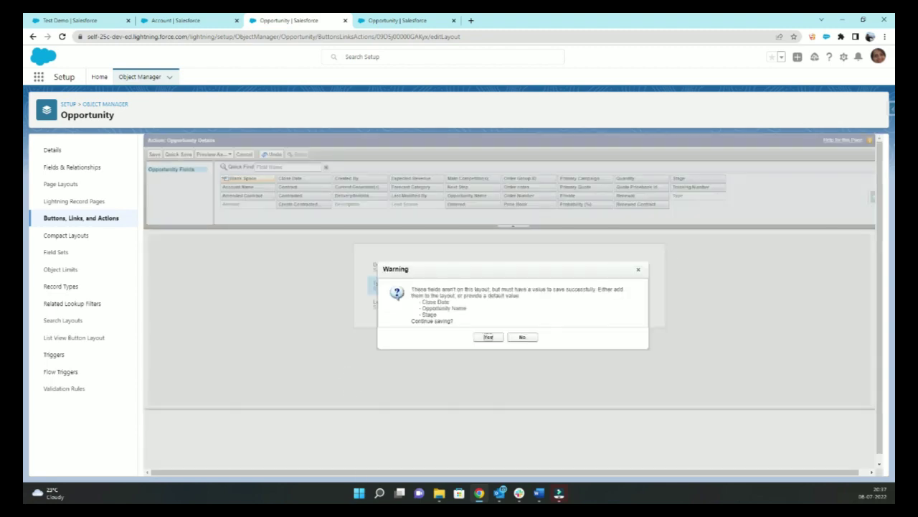
click(488, 337)
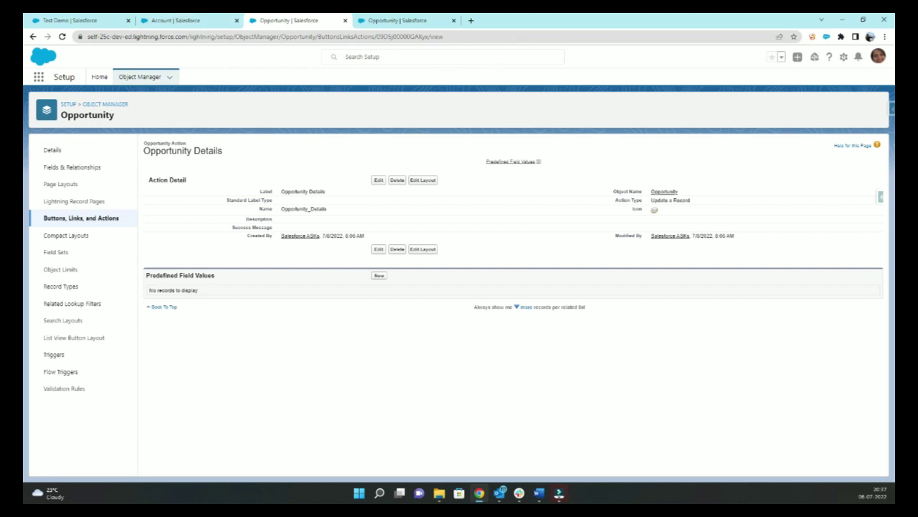
click(379, 275)
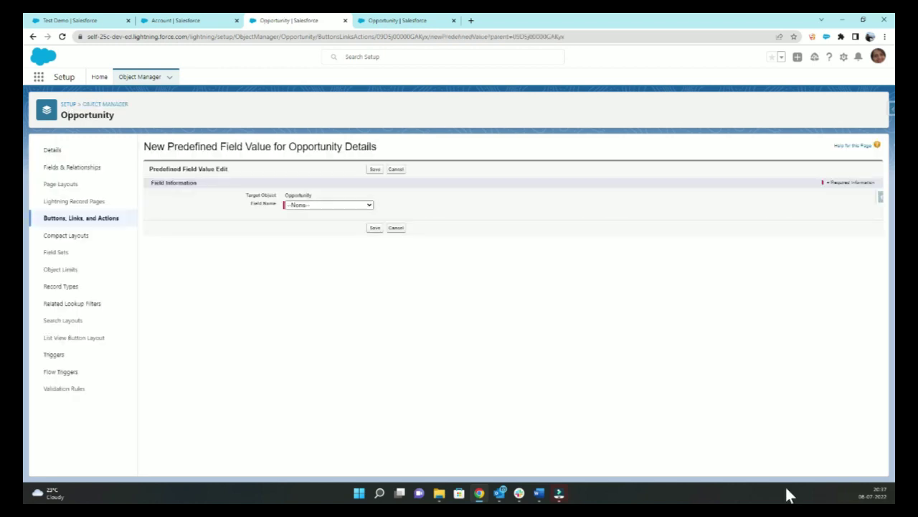
click(329, 205)
scroll(329, 287, down, 6)
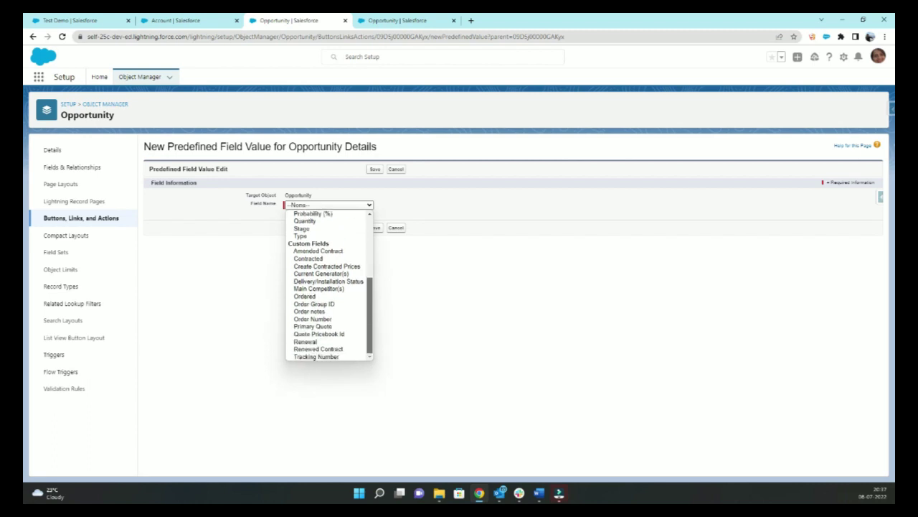
scroll(329, 287, up, 6)
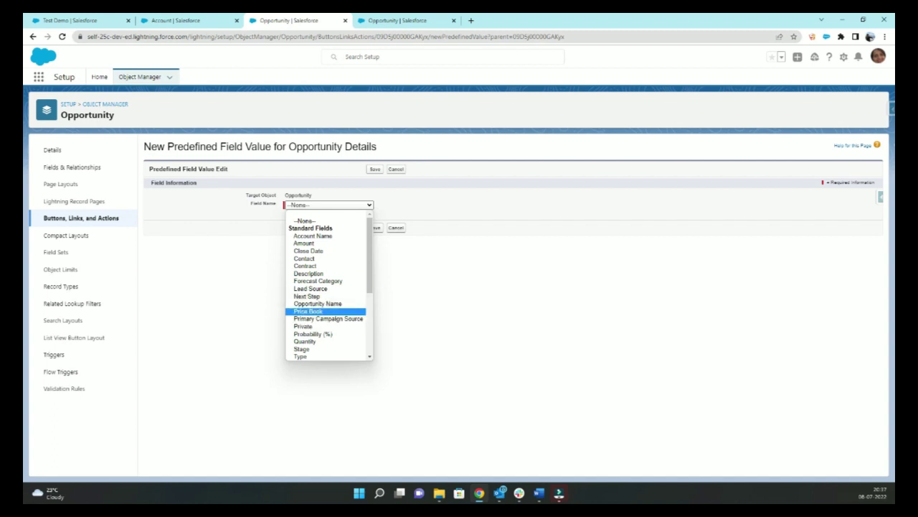
click(396, 228)
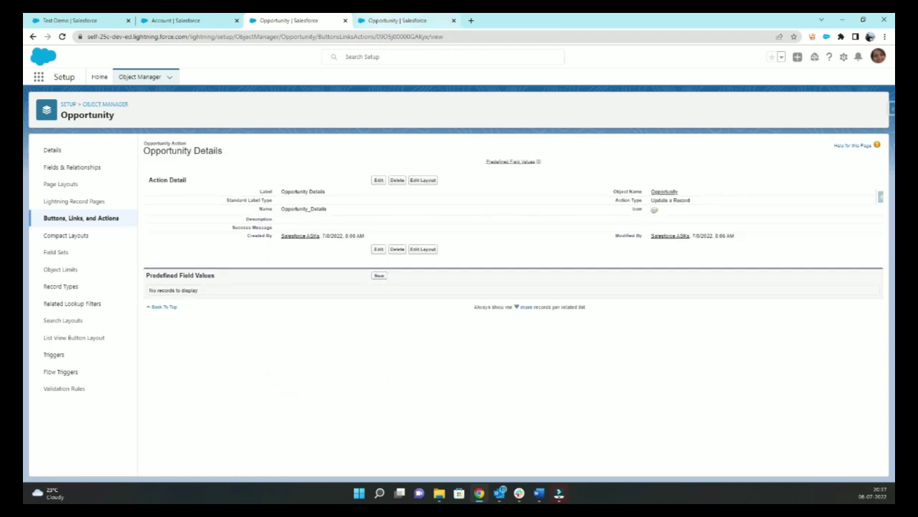
Open the Test Demo opportunity's record page for editing in Lightning App Builder.
click(445, 21)
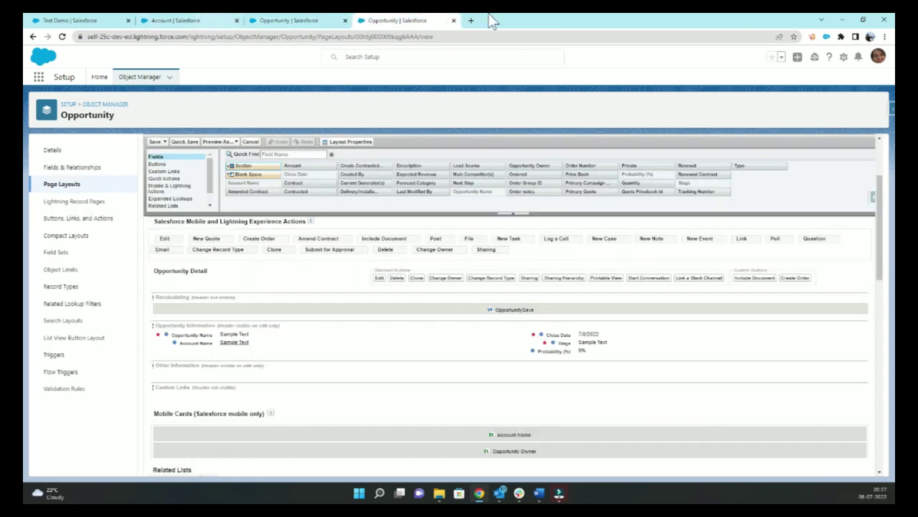
click(79, 20)
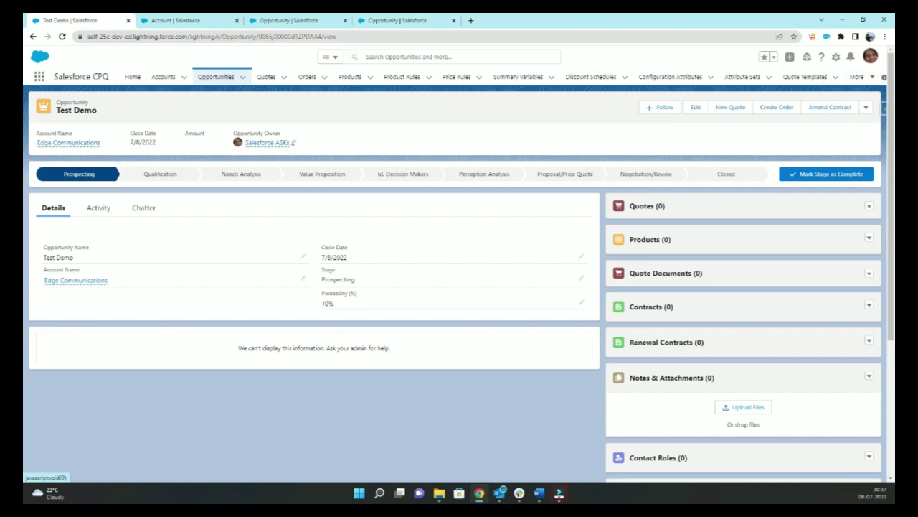
click(836, 57)
click(788, 158)
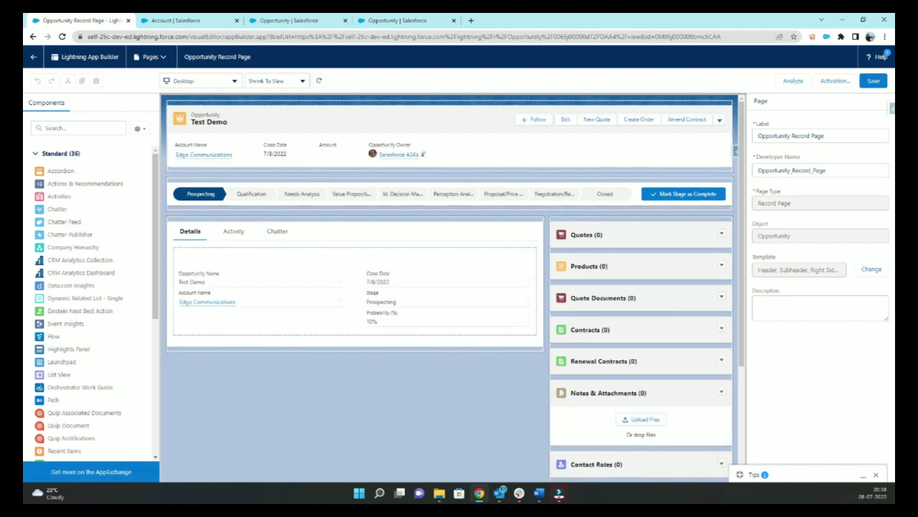
Add a Related Record component below the Details section, using this opportunity as lookup and Opportunity Details as the update action.
click(72, 127)
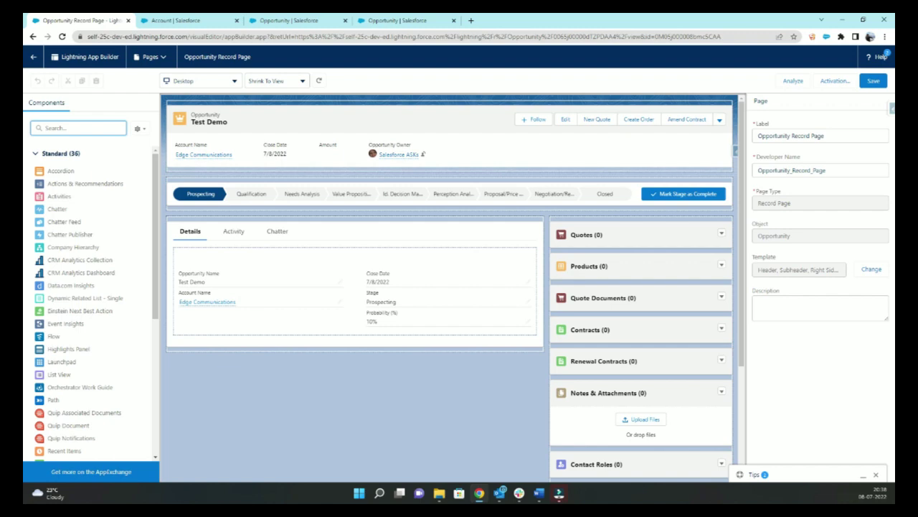
text(rela)
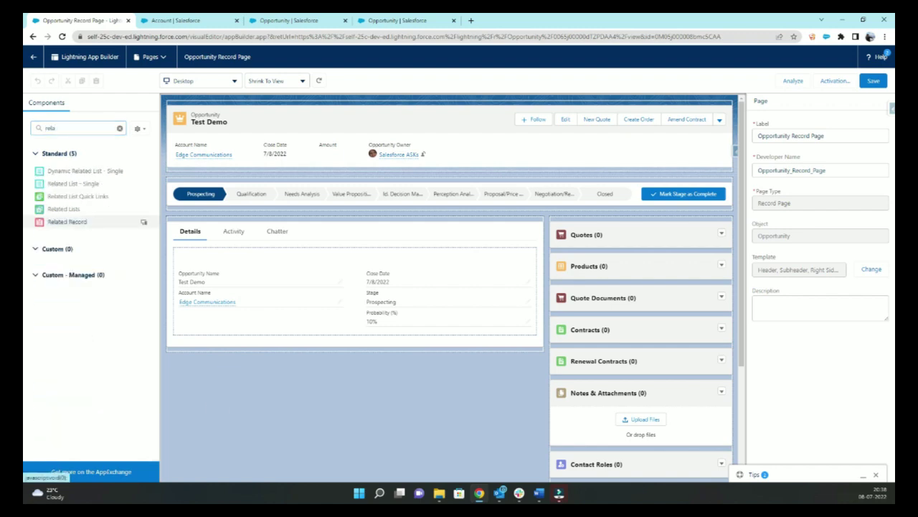
drag(67, 221, 315, 369)
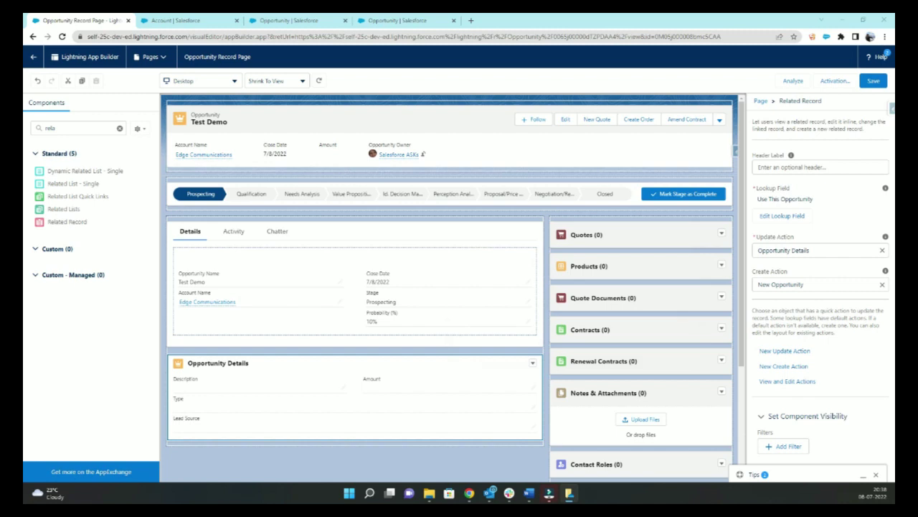
Clear the Related Record component's create action and save the Opportunity record page.
click(882, 284)
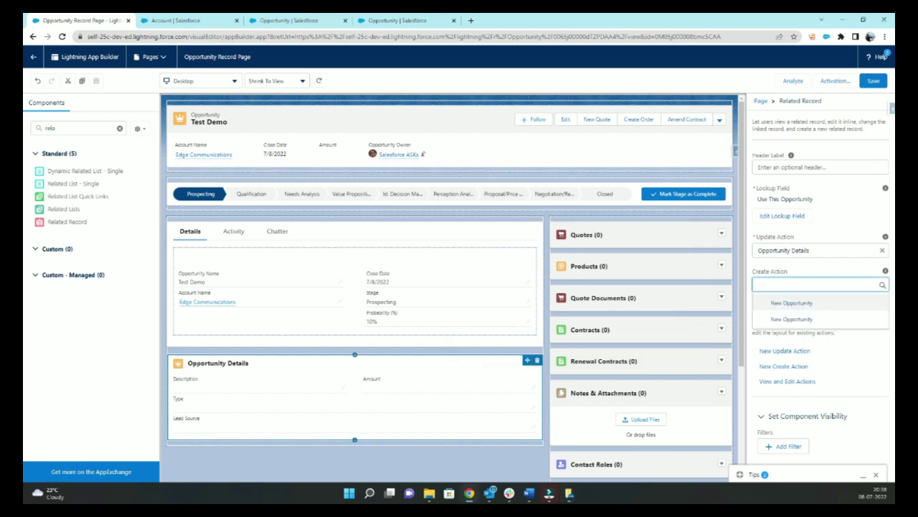
key(Escape)
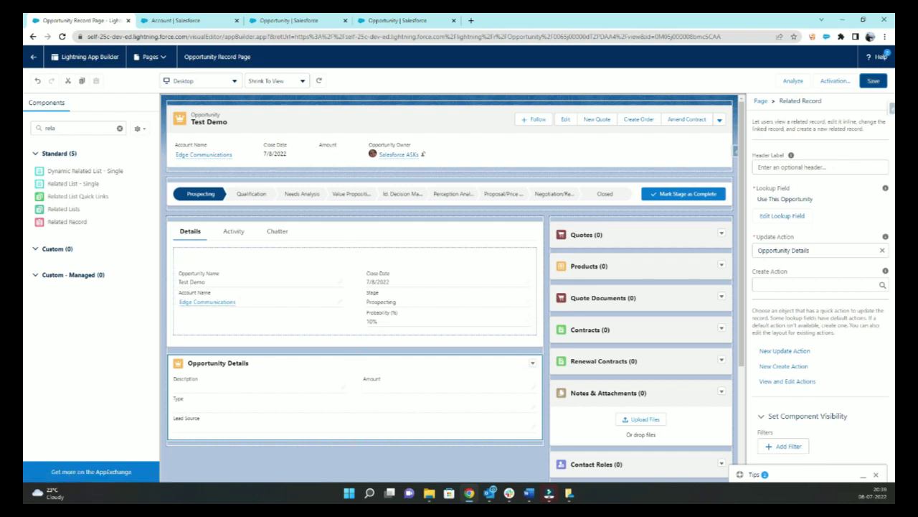
click(873, 80)
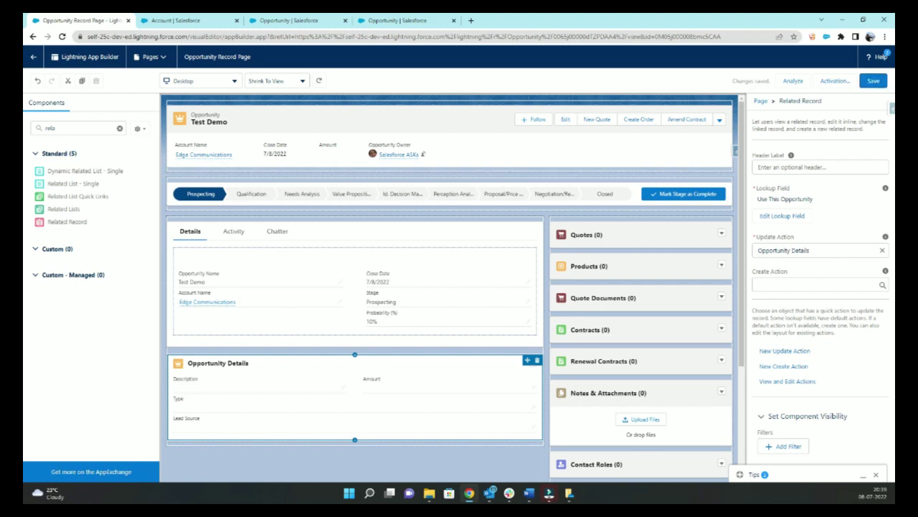
Start a new action on the Account object with the action type Update a Record and no standard label type.
key(ctrl+3)
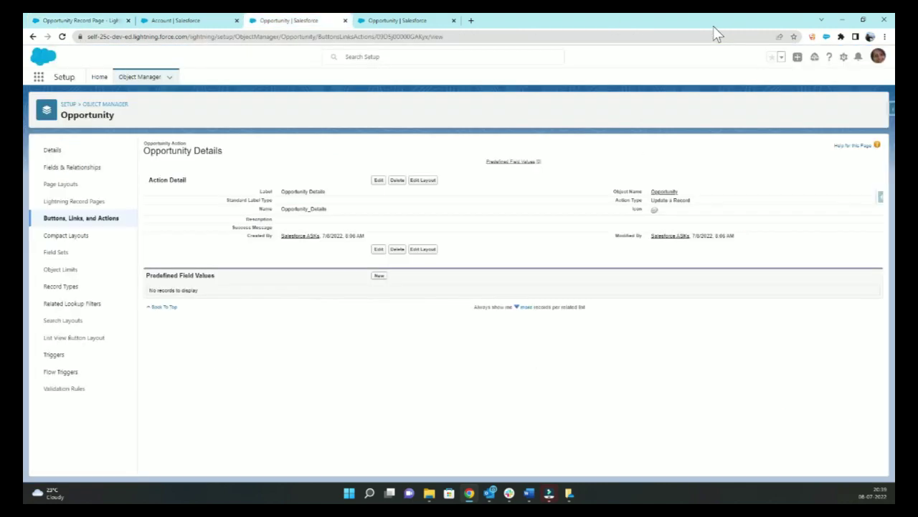
key(ctrl+2)
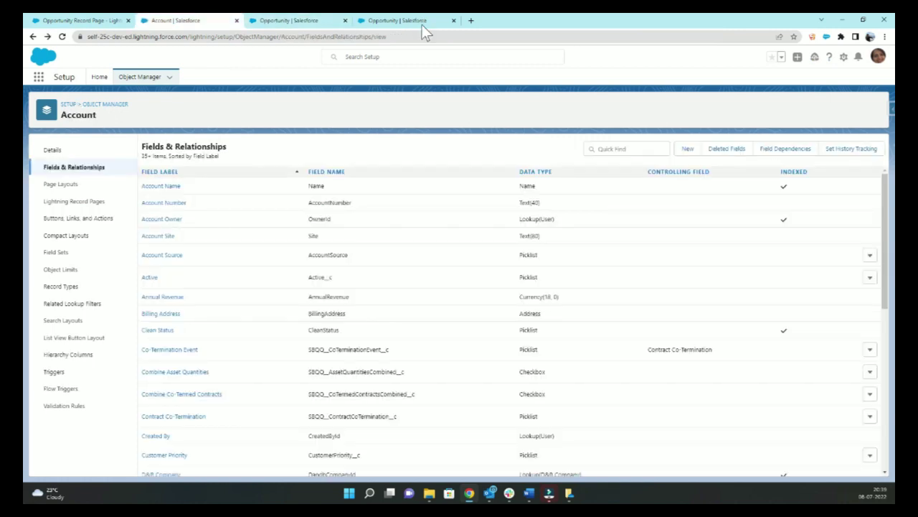
click(77, 218)
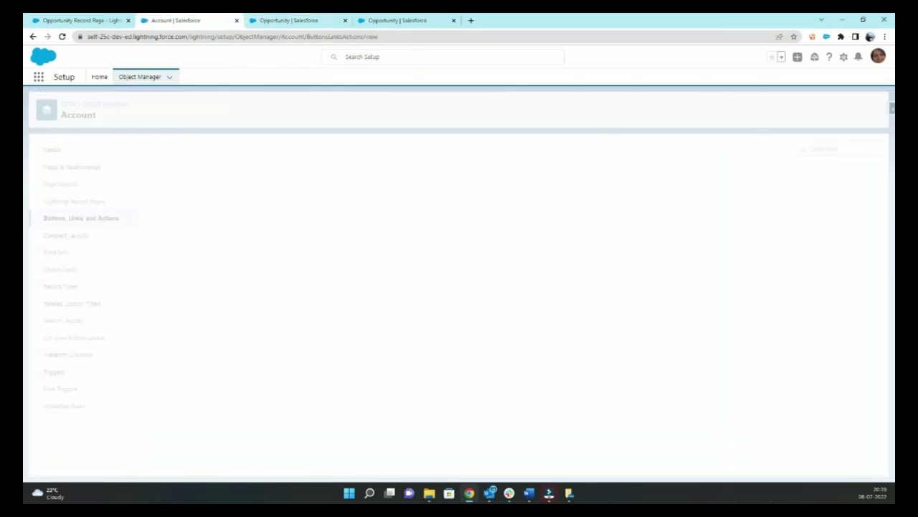
click(797, 148)
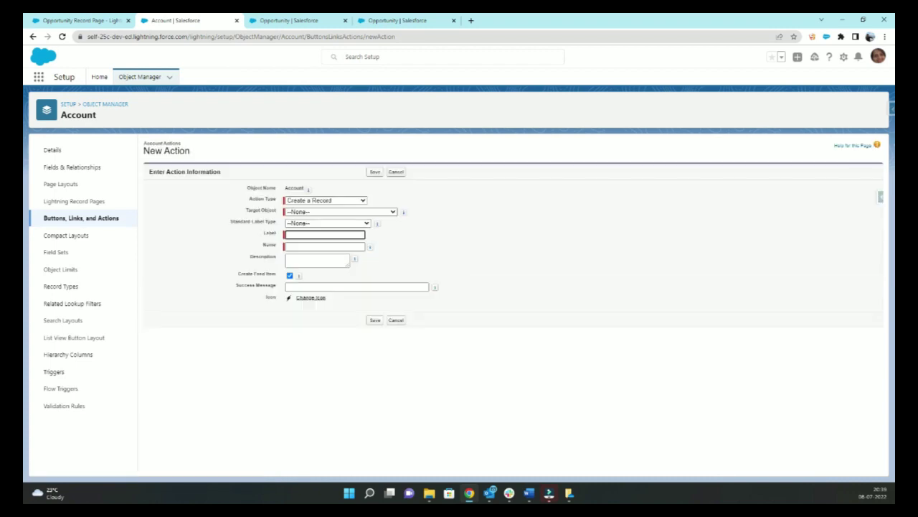
click(325, 201)
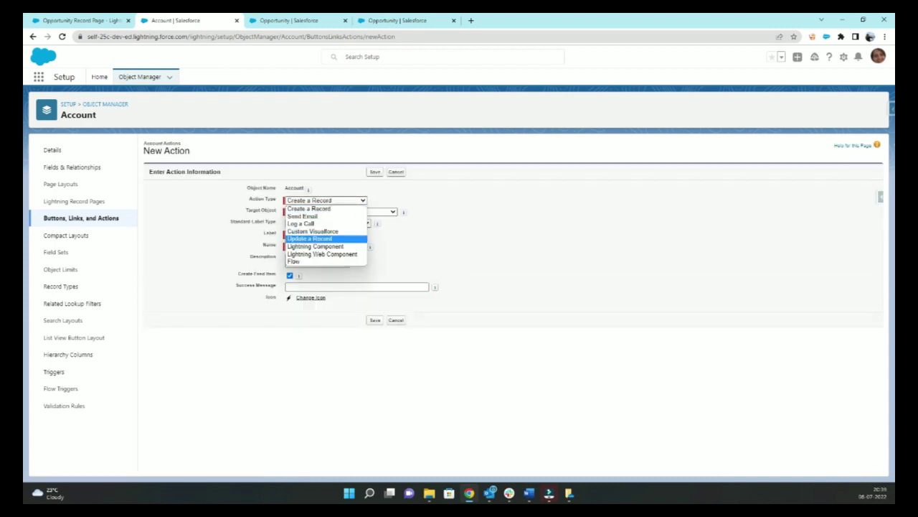
click(310, 238)
click(327, 212)
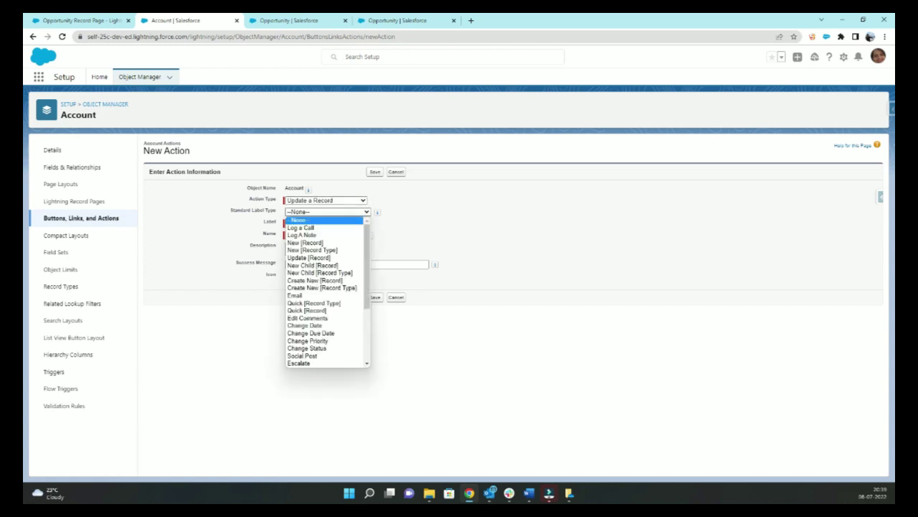
click(327, 211)
Label the new account action Account Details, with the name Account_Details, and save it.
click(324, 223)
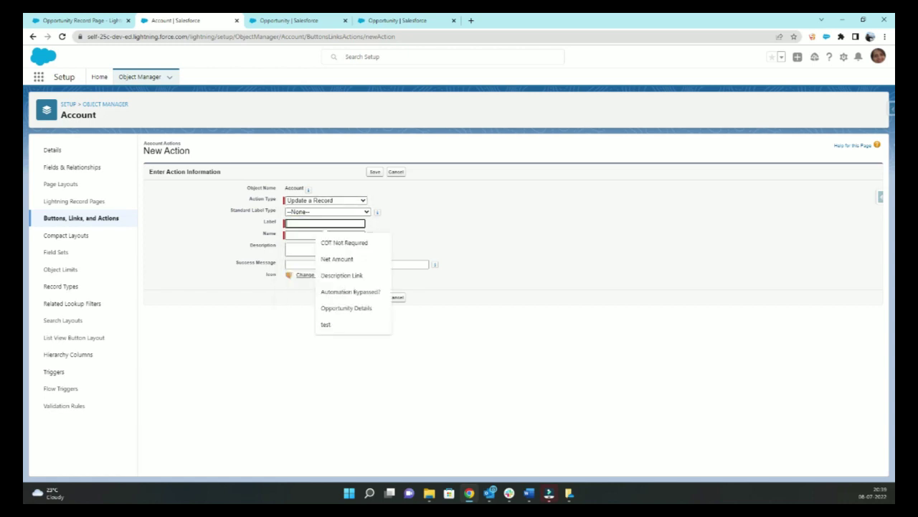
text(A)
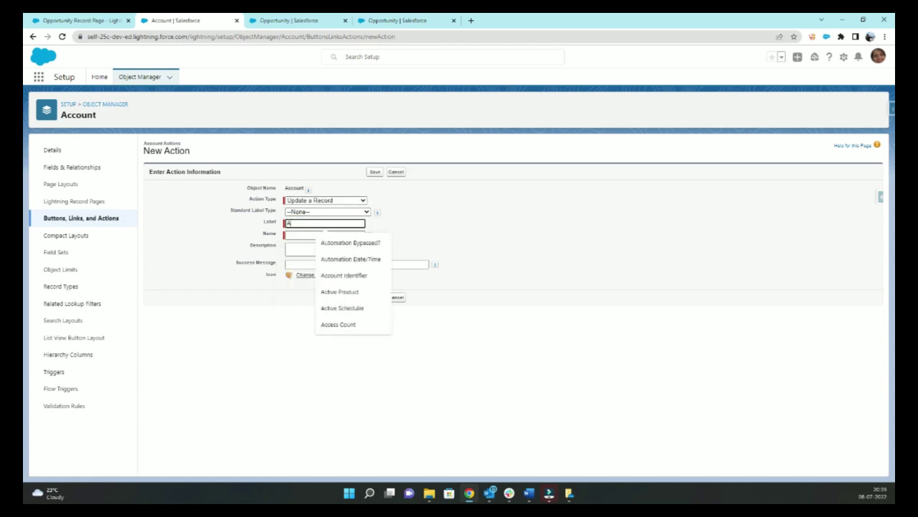
text(ccount Details)
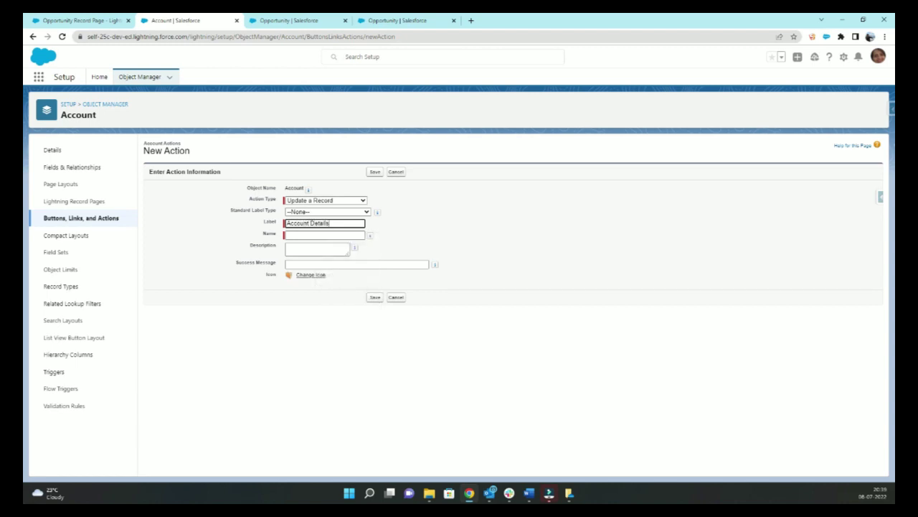
key(Tab)
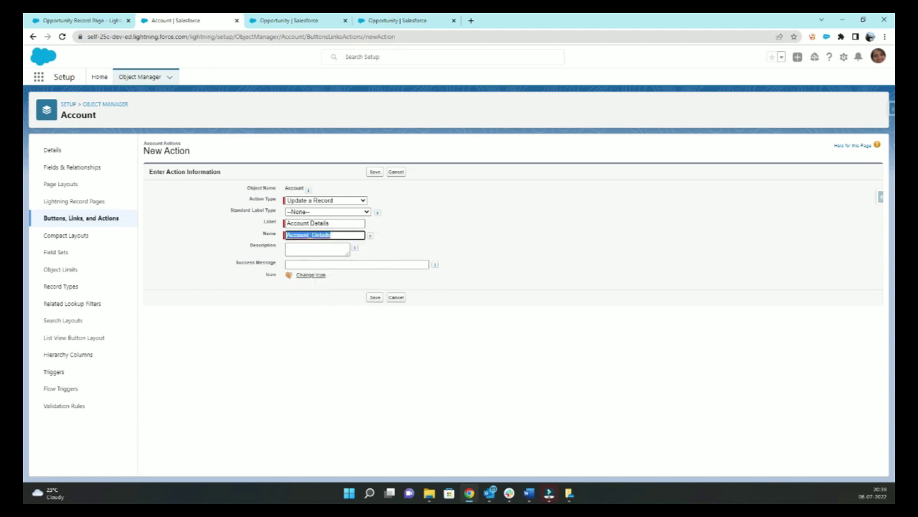
key(Return)
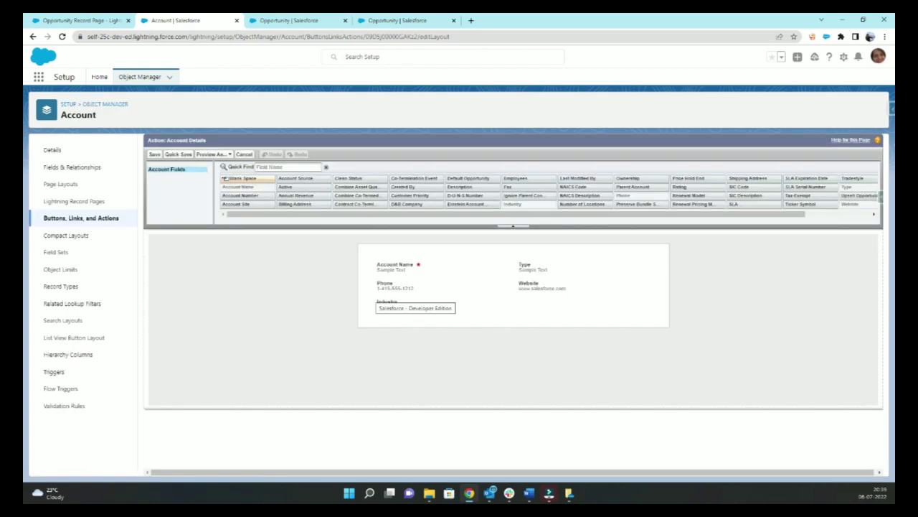
Remove all the default fields, from Account Name through Website, from the Account Details action layout.
click(375, 265)
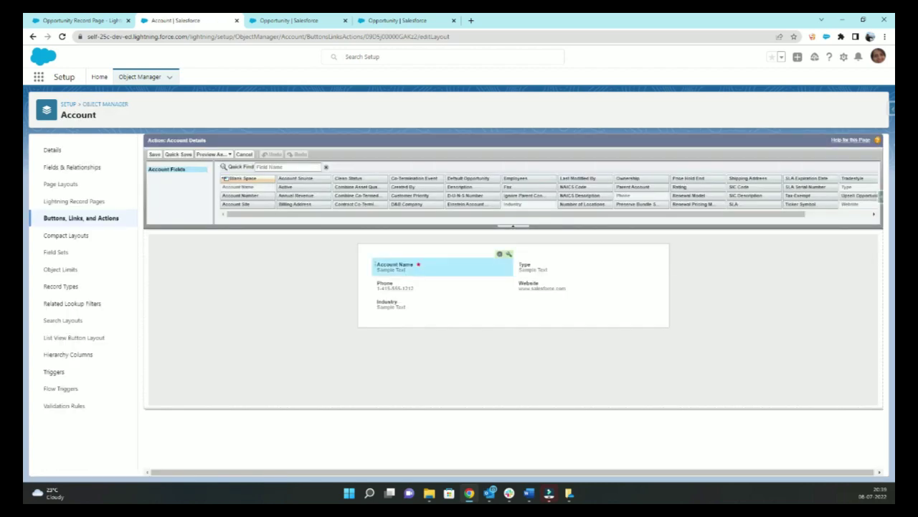
ctrl+click(394, 286)
ctrl+click(394, 304)
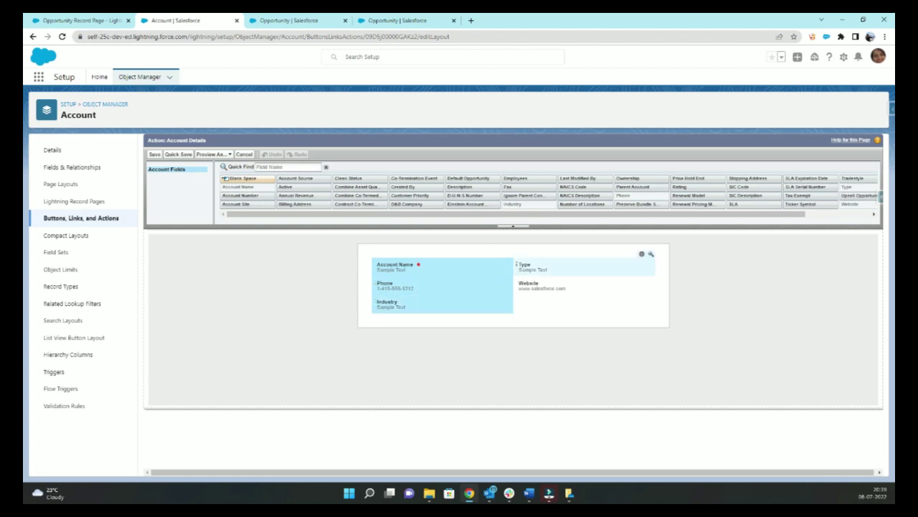
ctrl+click(534, 267)
drag(394, 267, 409, 212)
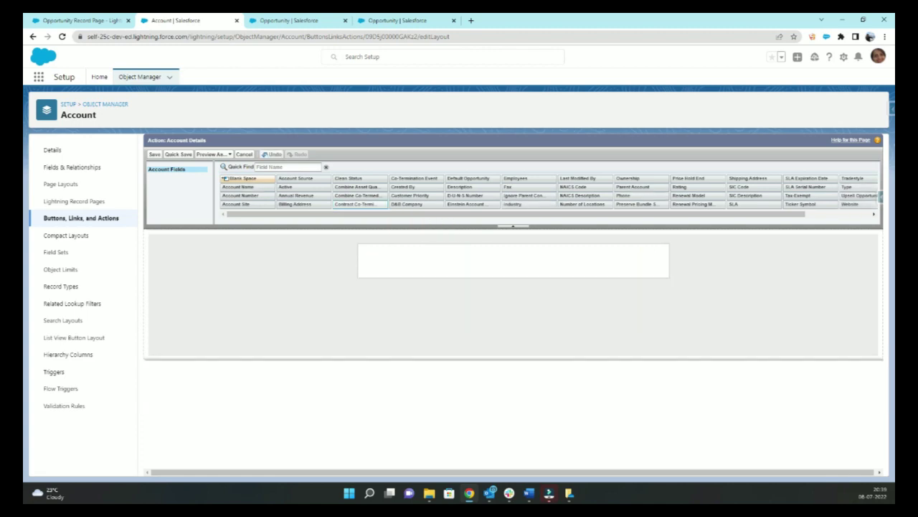
Add Annual Revenue and Year Started to the first column of the Account Details action layout.
drag(295, 196, 402, 264)
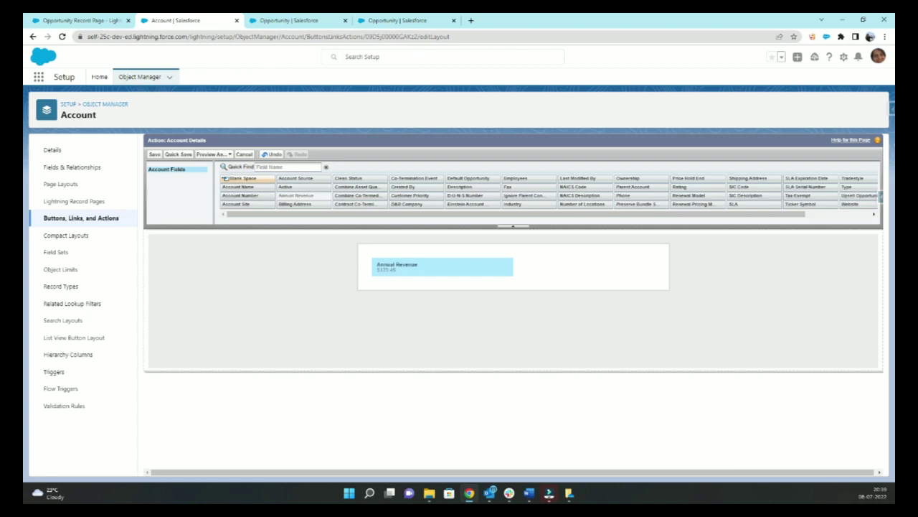
drag(727, 214, 793, 214)
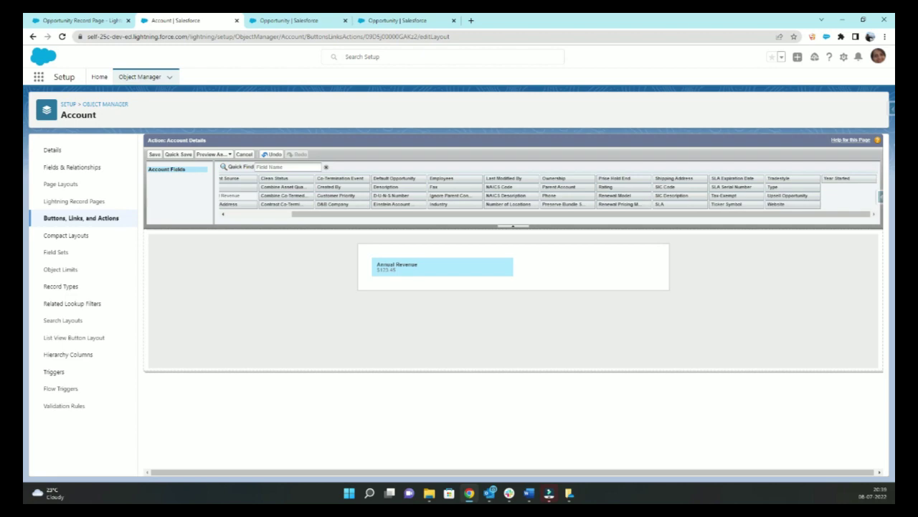
drag(837, 178, 442, 285)
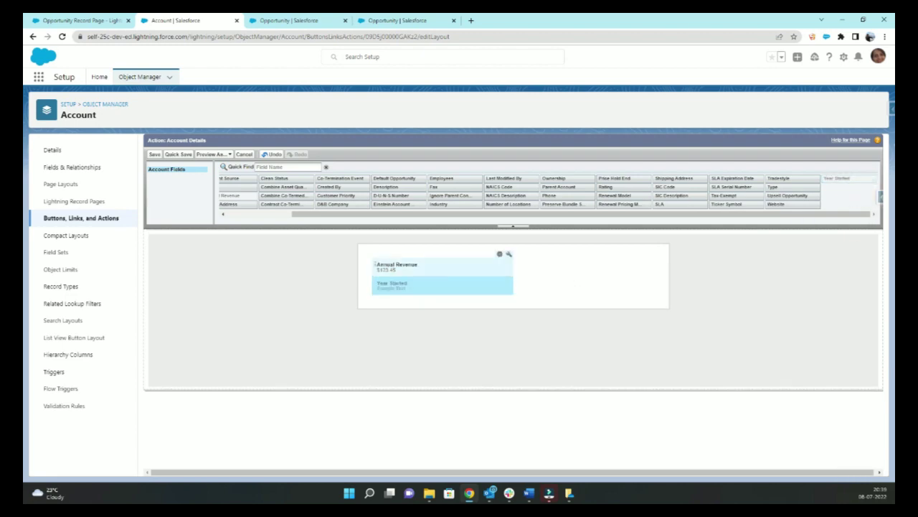
Make Annual Revenue and Year Started read-only and save the action layout without adding Account Name.
click(509, 254)
click(522, 305)
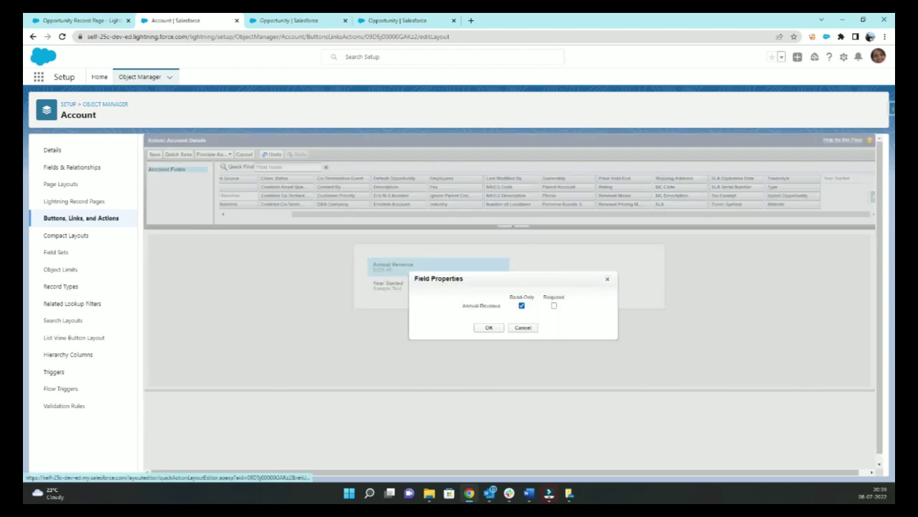
click(489, 327)
click(507, 282)
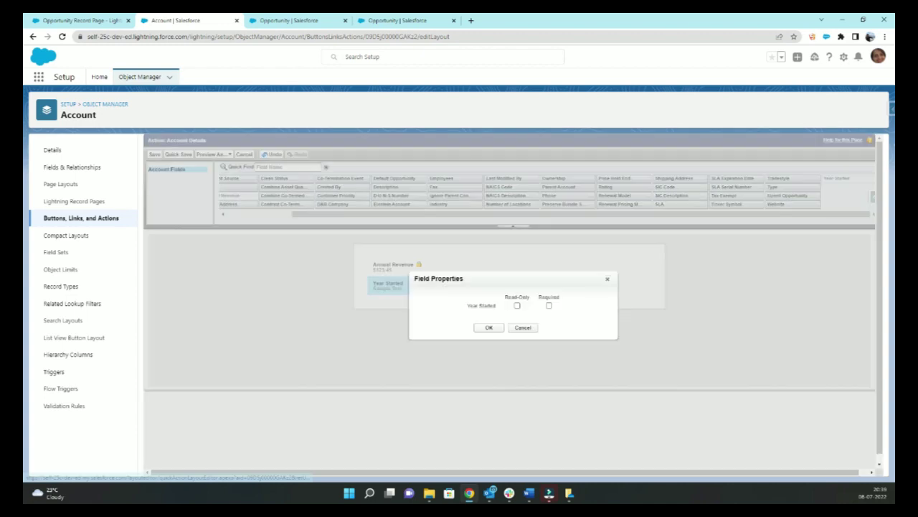
click(516, 305)
click(489, 327)
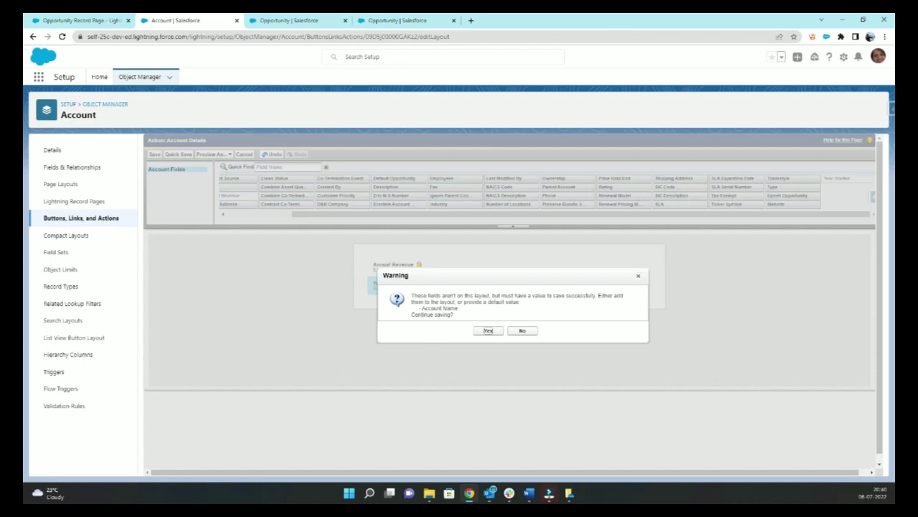
click(488, 330)
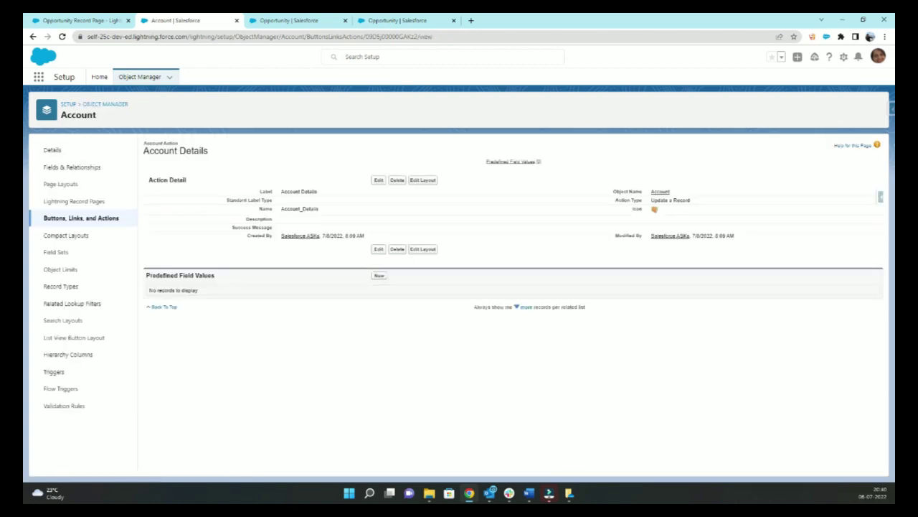
Add another Related Record component below the Opportunity Details component on the Opportunity Record Page.
key(ctrl+Tab)
click(78, 20)
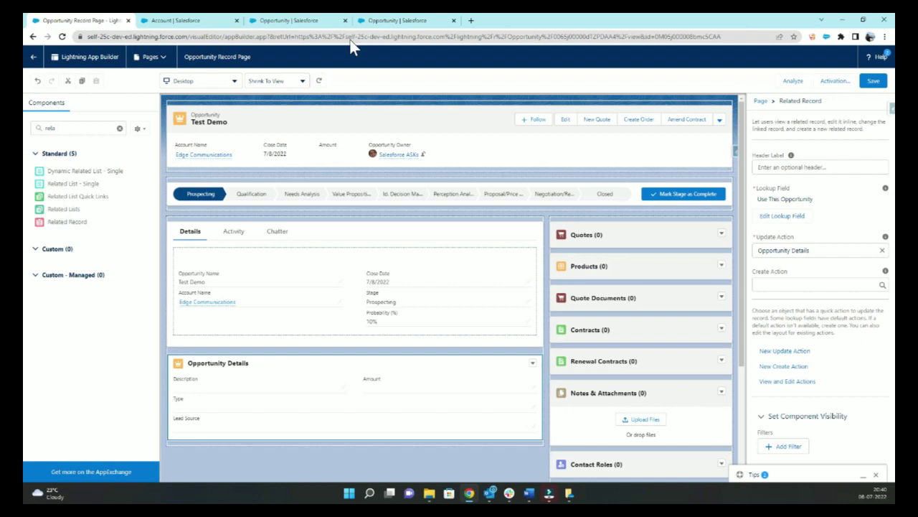
drag(67, 222, 355, 449)
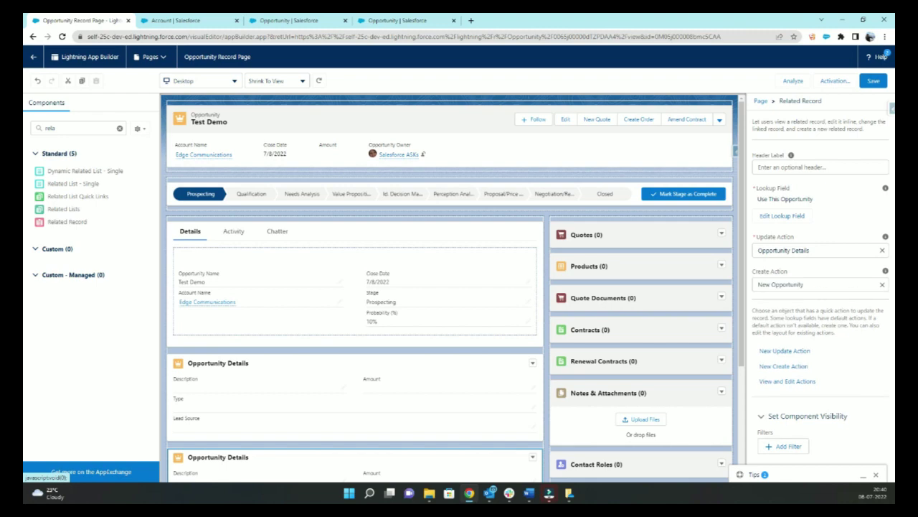
Set the new Related Record component's lookup to Account Name with Use This Account, and clear its create action.
click(782, 215)
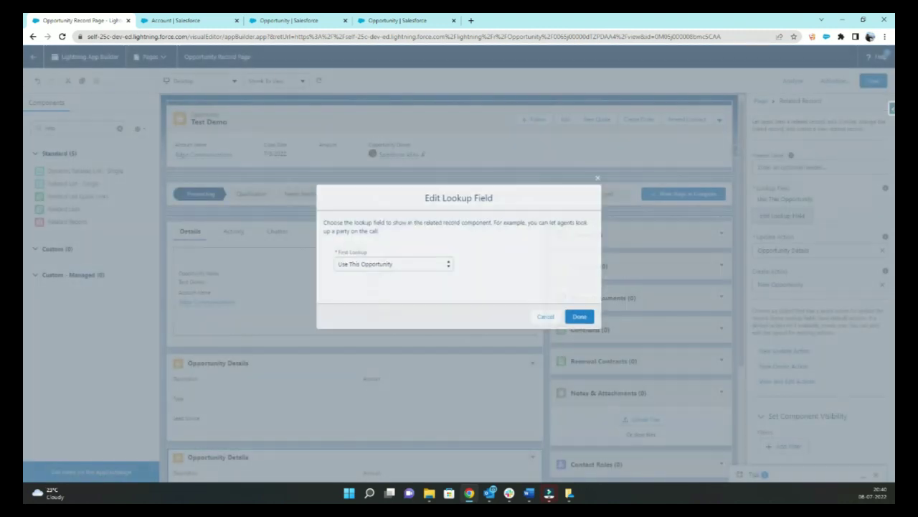
click(393, 264)
click(364, 283)
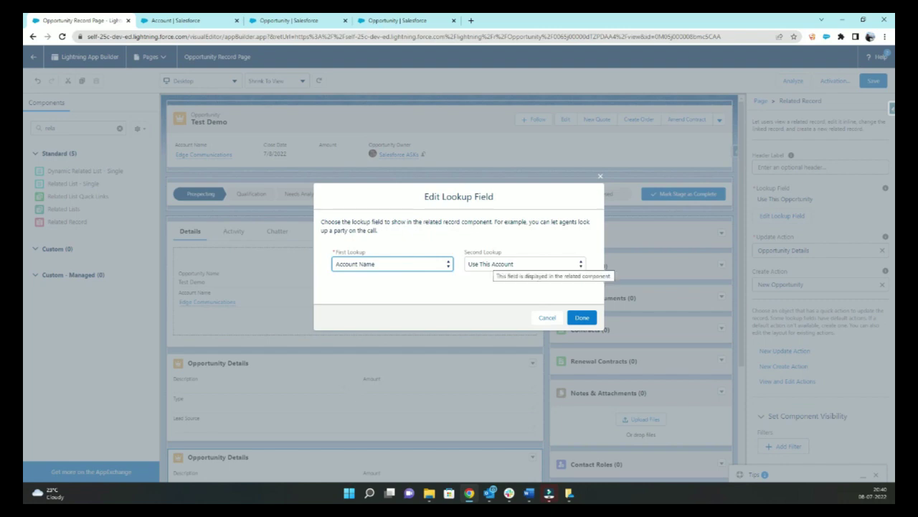
click(582, 317)
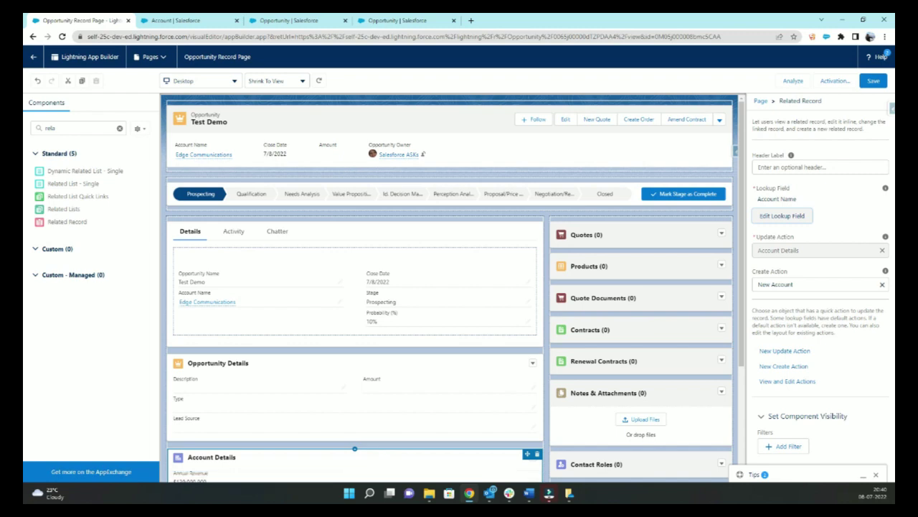
click(882, 284)
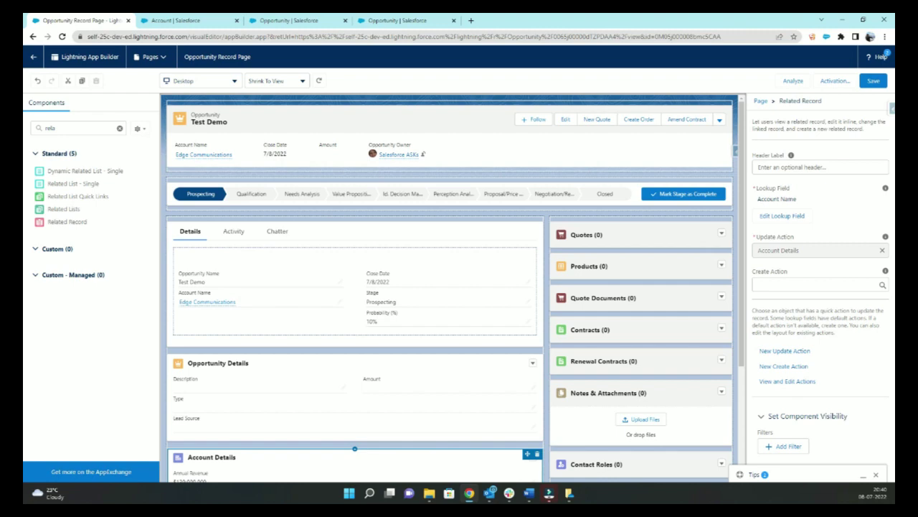
Add a component visibility filter to the Account Details component, based on the opportunity's Type record field.
click(787, 447)
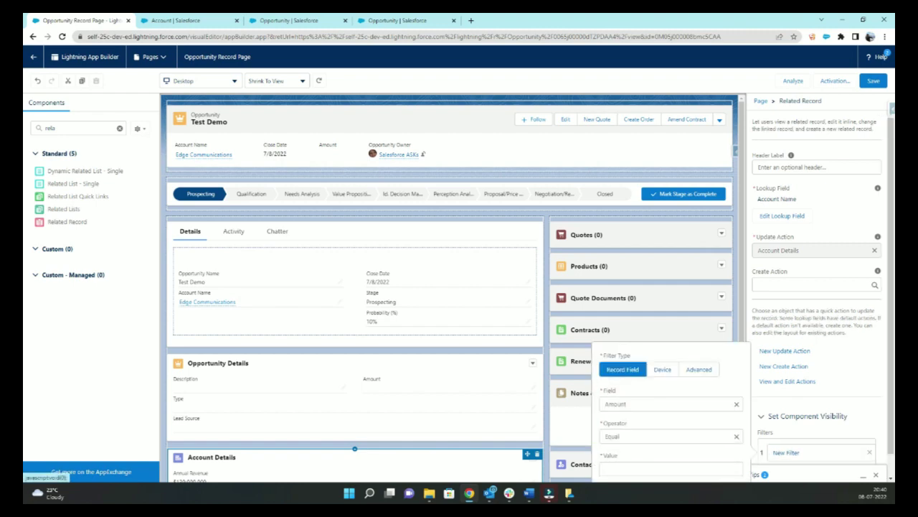
click(736, 404)
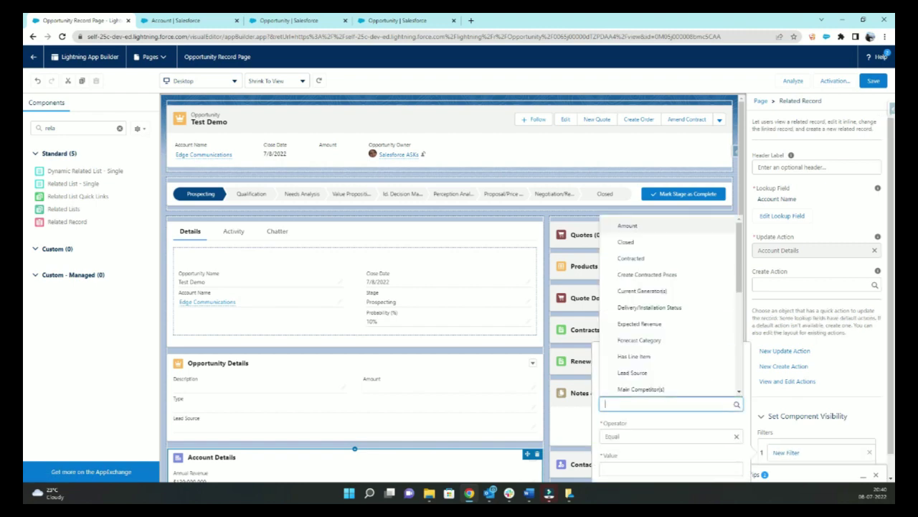
scroll(671, 304, down, 3)
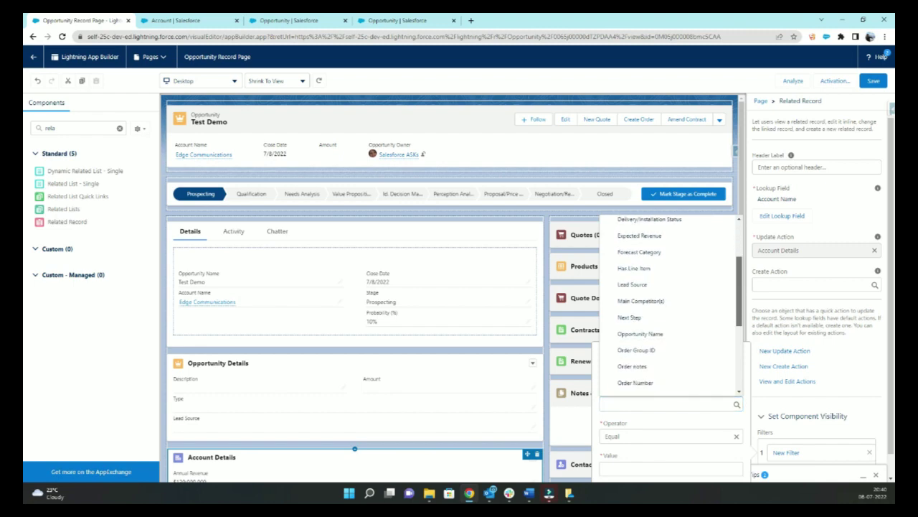
scroll(671, 305, down, 3)
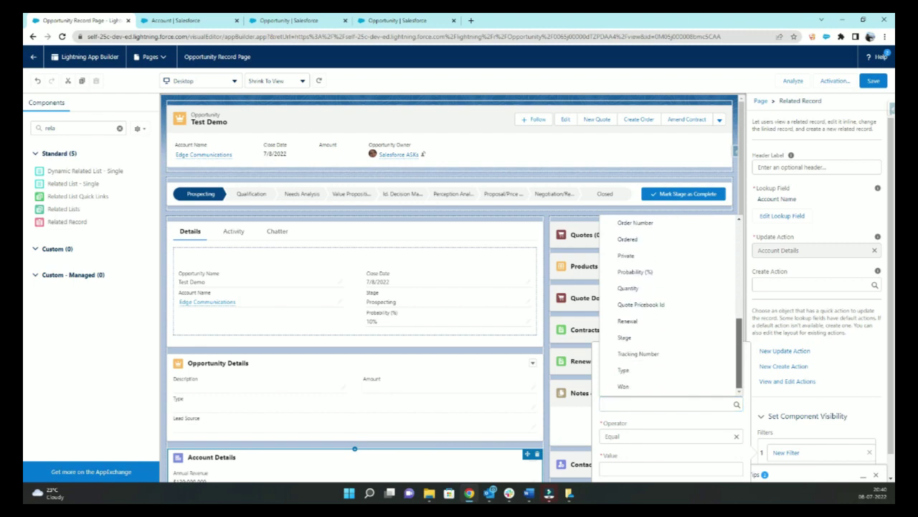
click(623, 370)
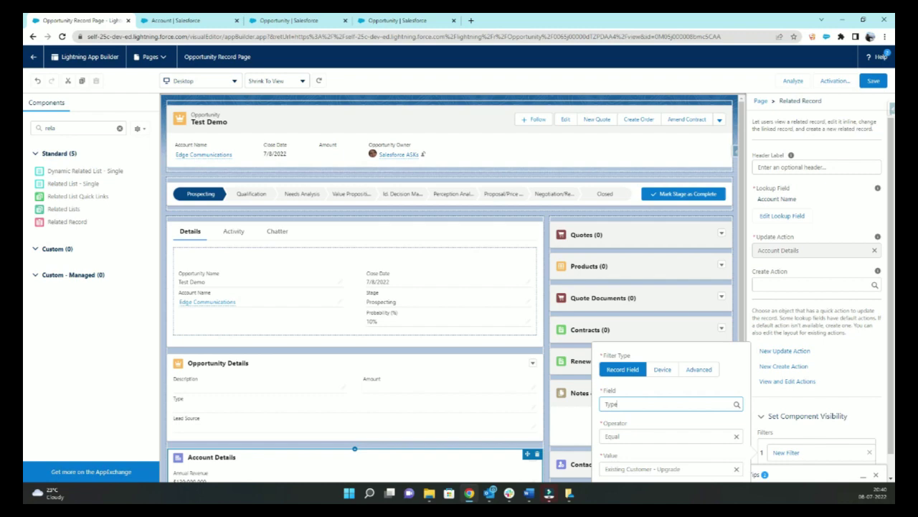
Set the Type filter to Not Equal with the value New Customer, finish the filter, and save the record page.
click(669, 468)
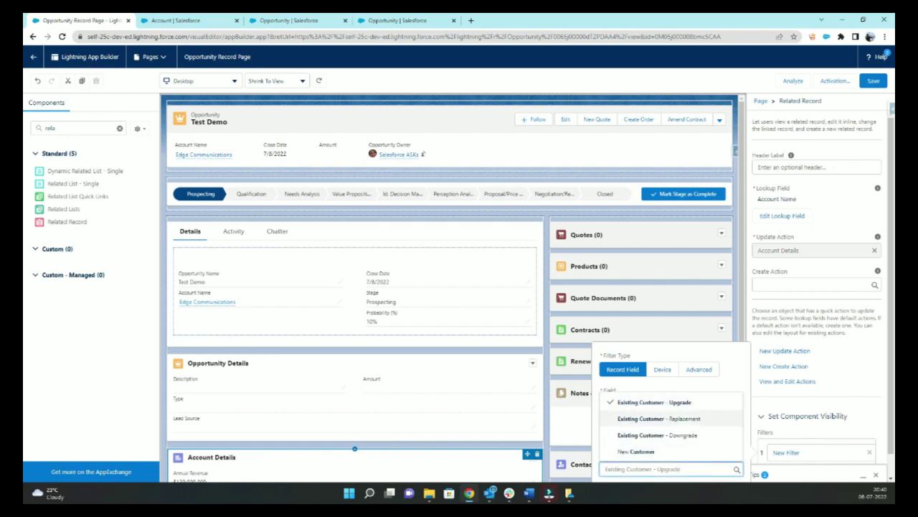
click(655, 402)
click(737, 436)
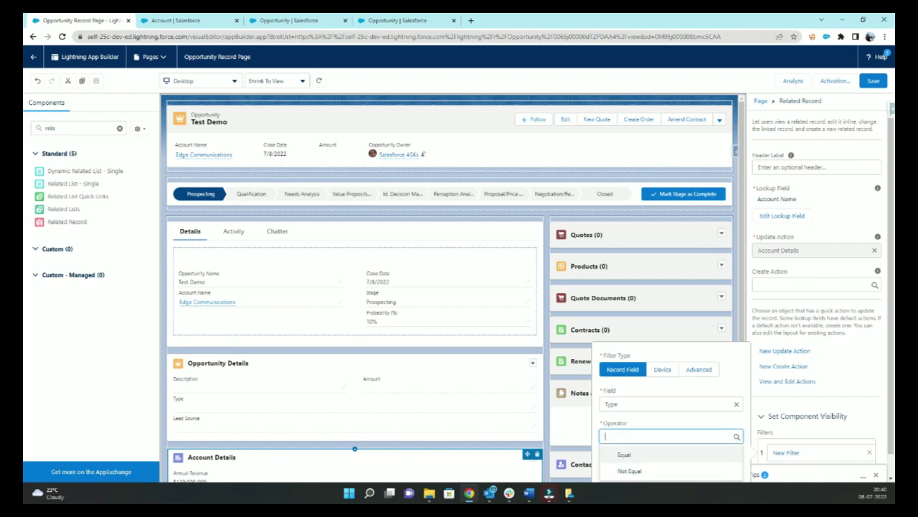
click(629, 471)
click(669, 469)
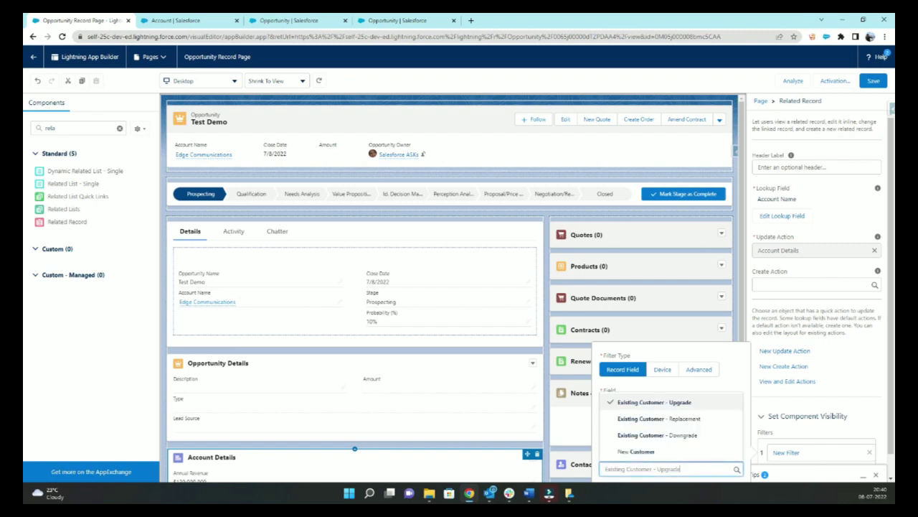
click(635, 452)
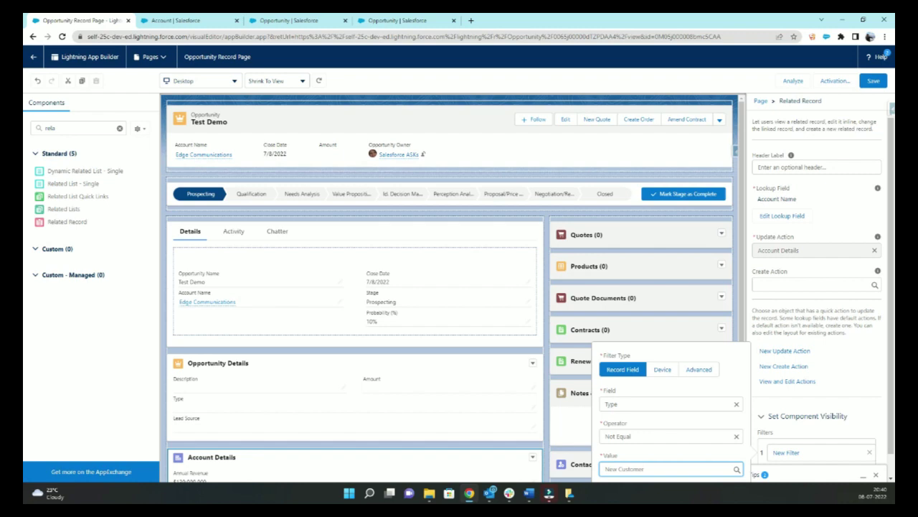
scroll(816, 301, down, 1)
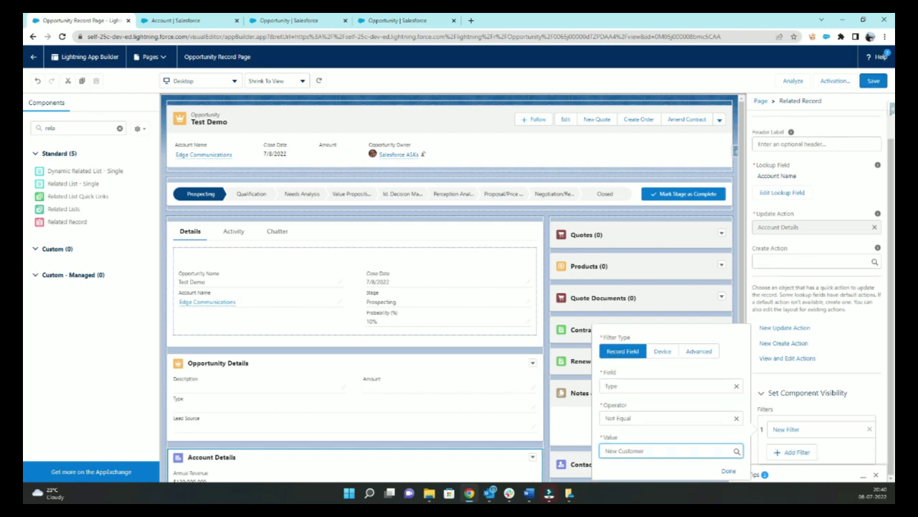
click(728, 470)
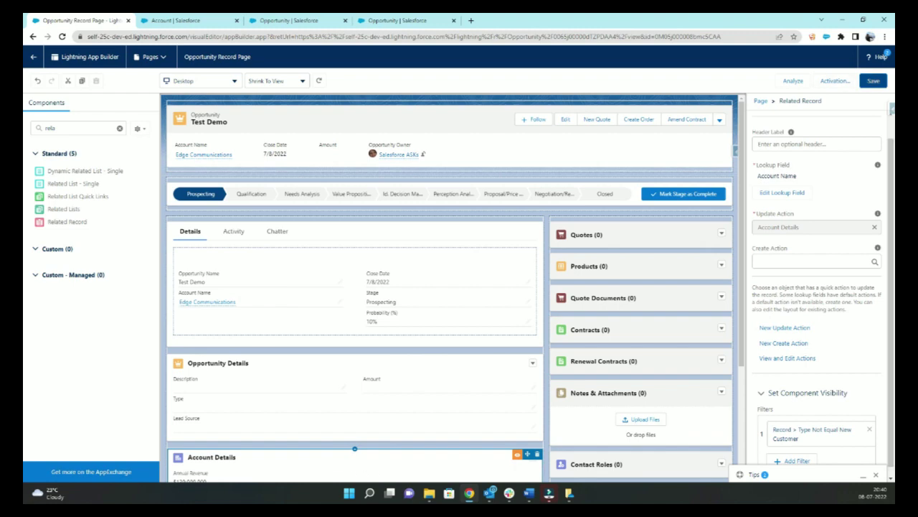
click(873, 80)
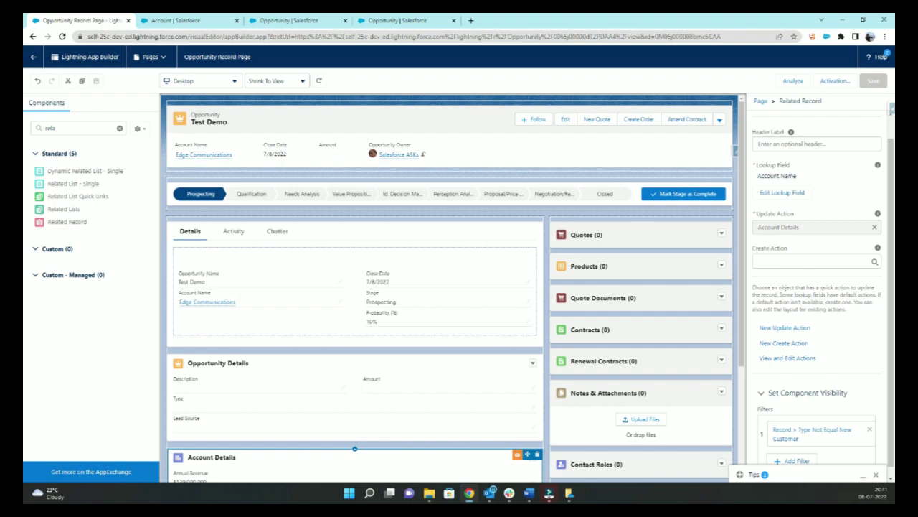
Switch from Setup to the Salesforce CPQ app and open the Test Demo opportunity record.
click(307, 20)
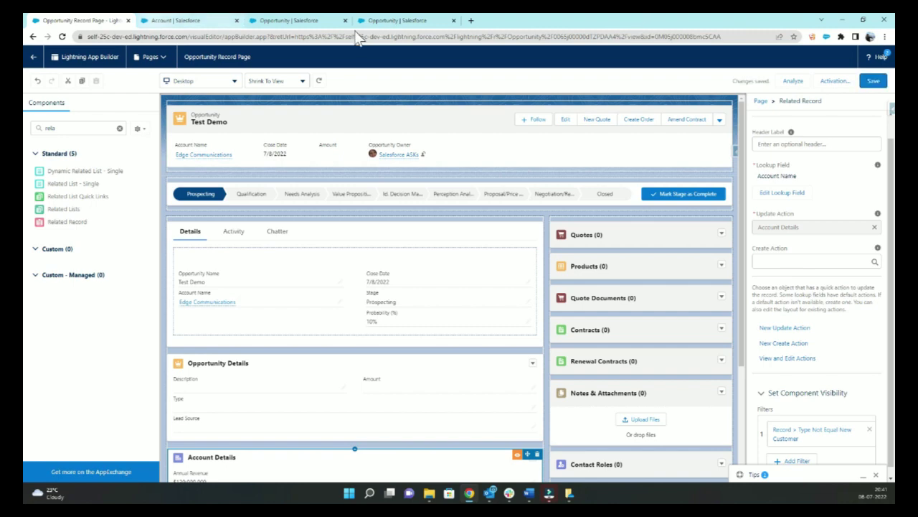
key(ctrl+Tab)
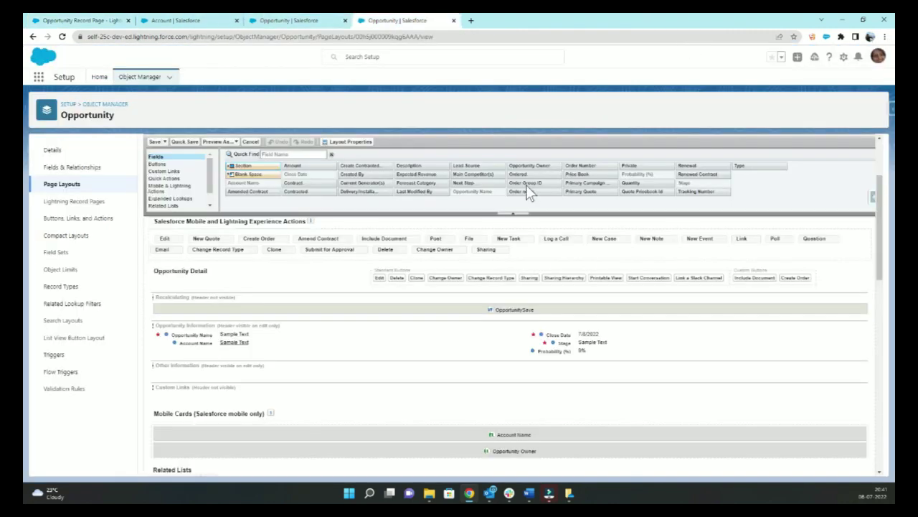
key(ctrl+Tab)
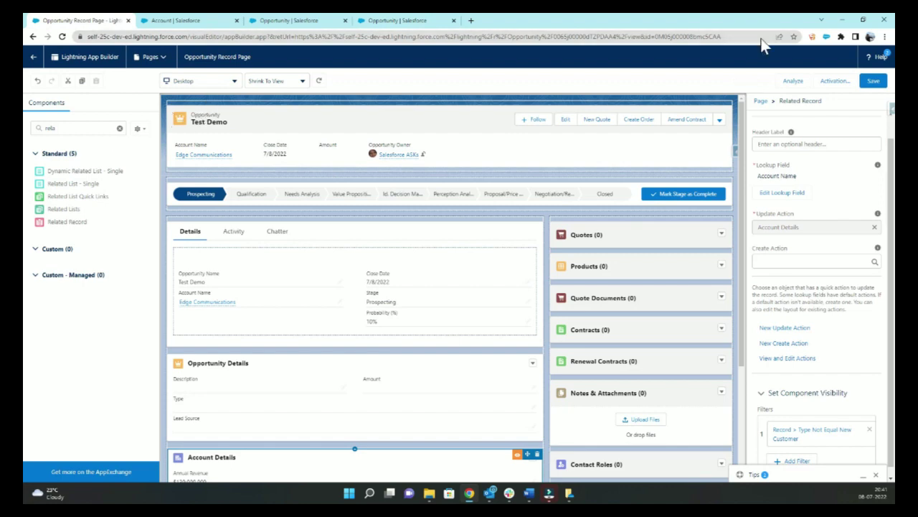
key(ctrl+Tab)
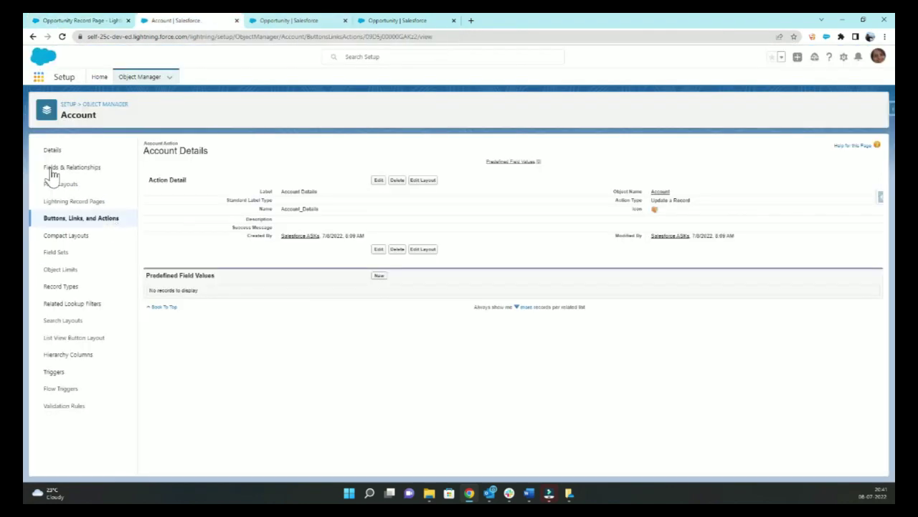
click(39, 77)
key(Up)
key(Return)
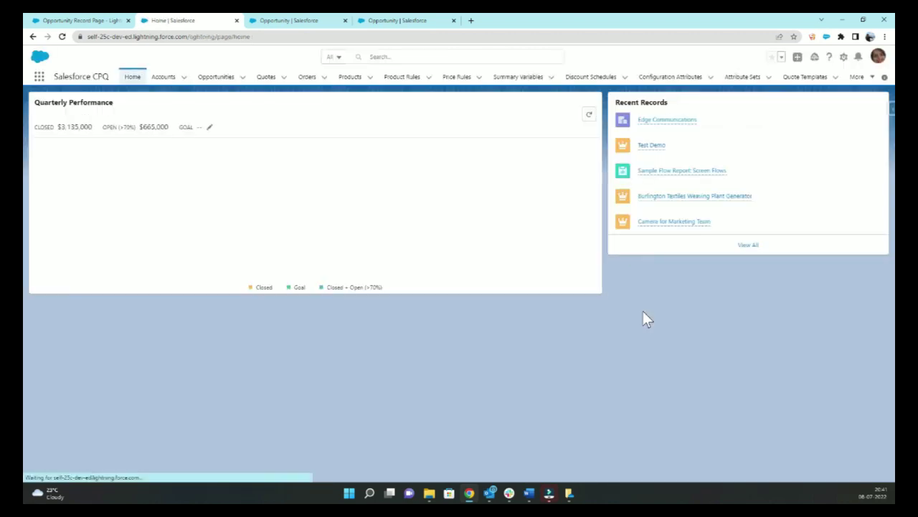
key(Return)
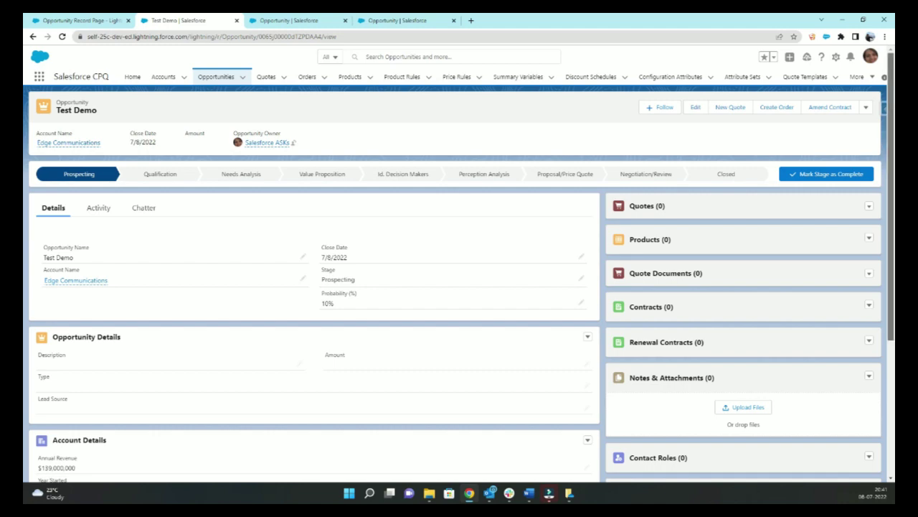
Set the Type in the Opportunity Details section to New Customer and save the record.
scroll(459, 287, down, 3)
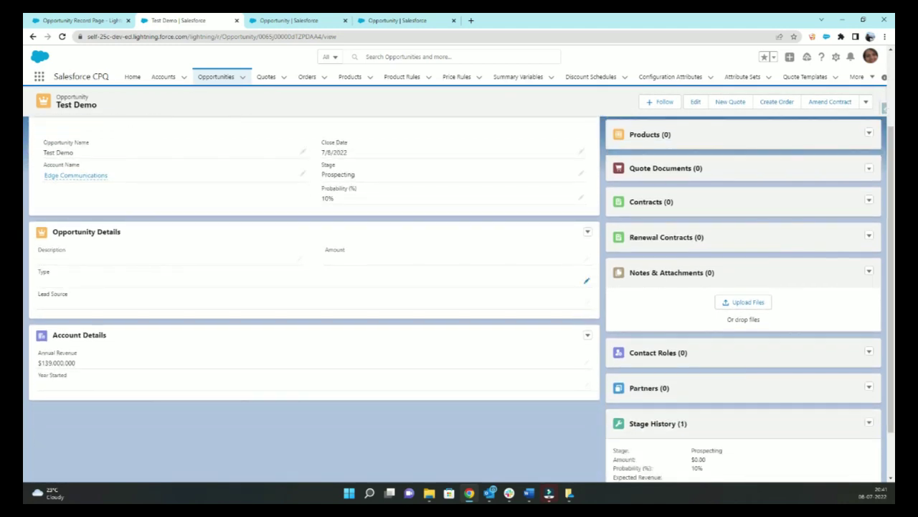
click(586, 281)
click(313, 281)
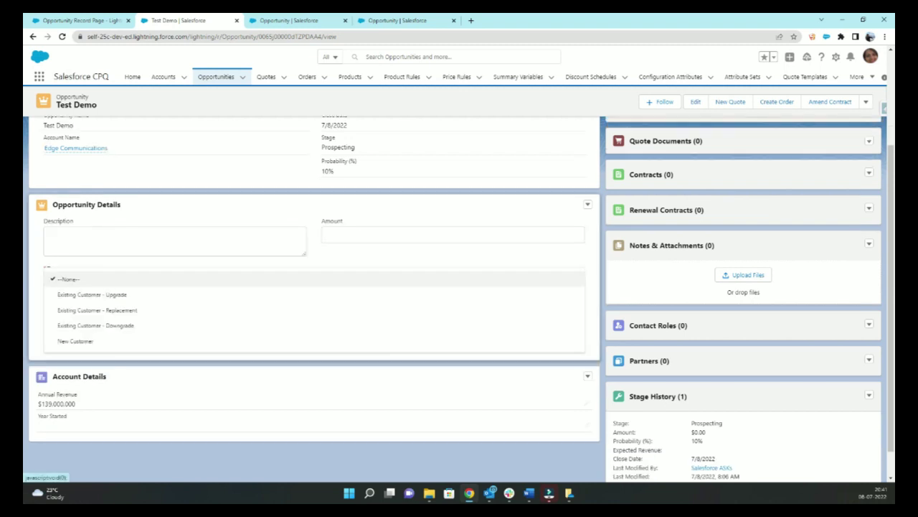
click(314, 340)
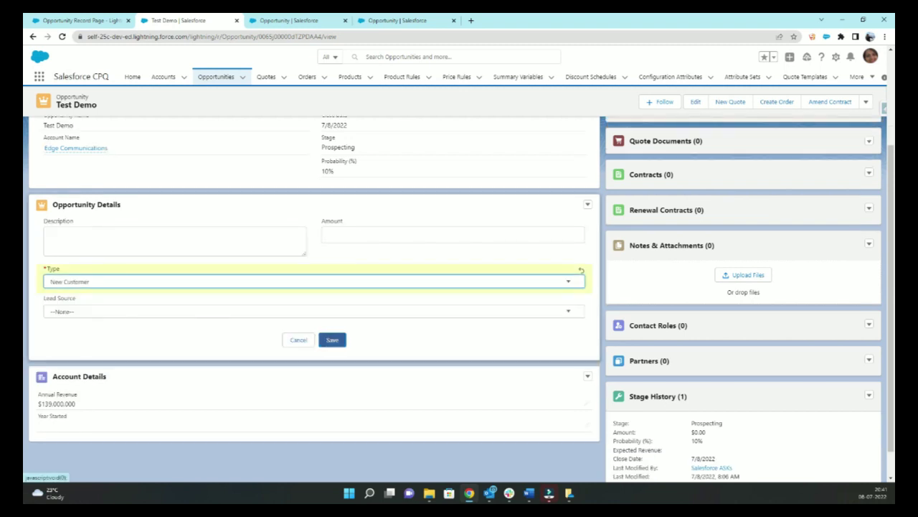
click(332, 340)
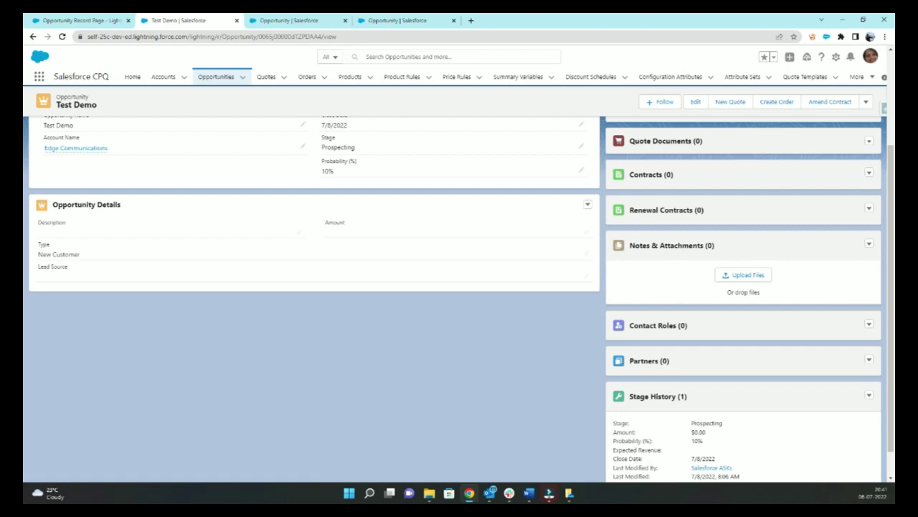
Change the opportunity's Type to Existing Customer - Upgrade, save it, and review the Account Details section.
scroll(587, 385, up, 2)
click(587, 385)
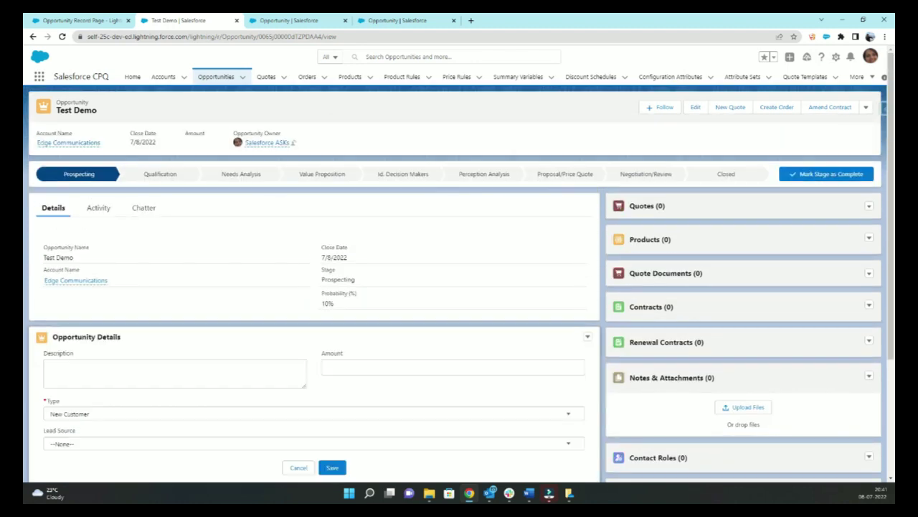
click(313, 379)
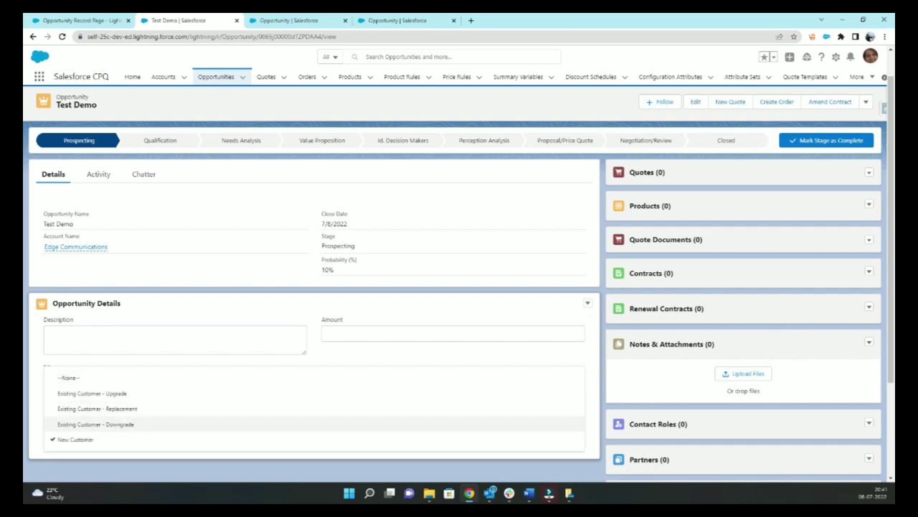
key(Up)
key(Up)
key(Return)
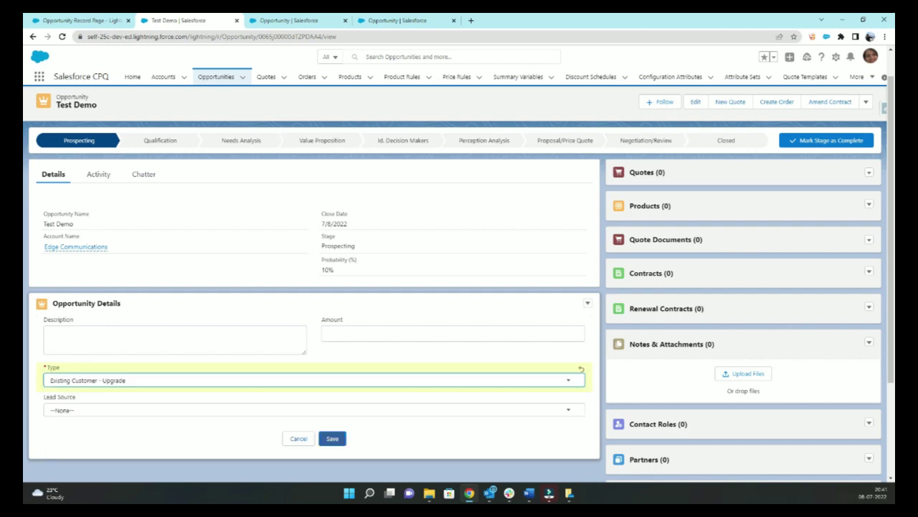
click(332, 437)
scroll(455, 299, down, 2)
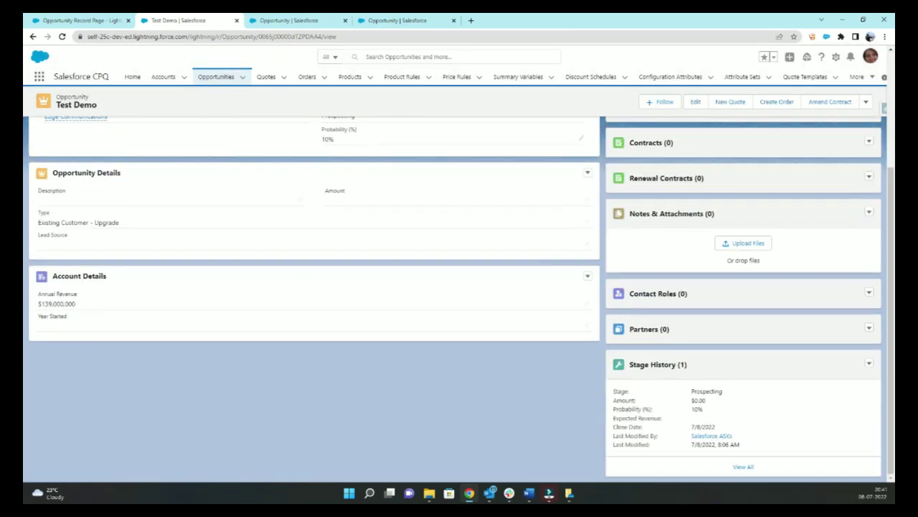
scroll(455, 323, up, 2)
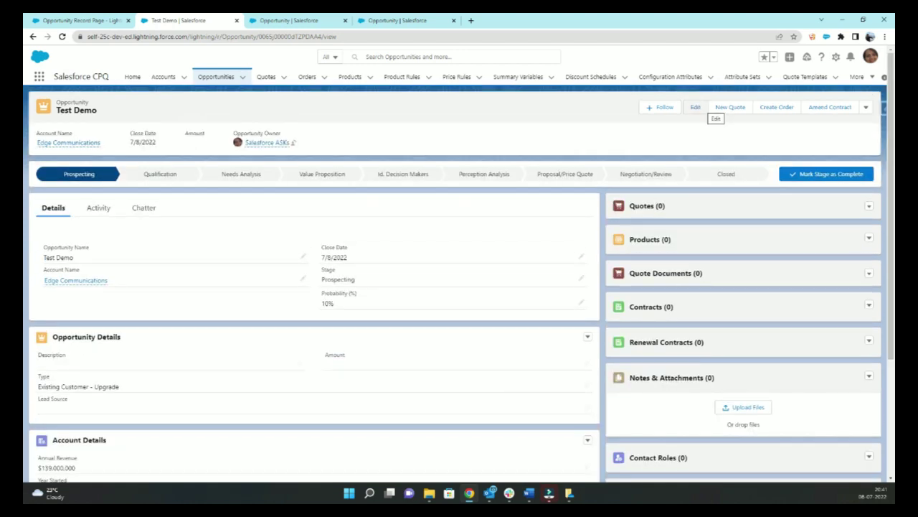
scroll(459, 287, down, 3)
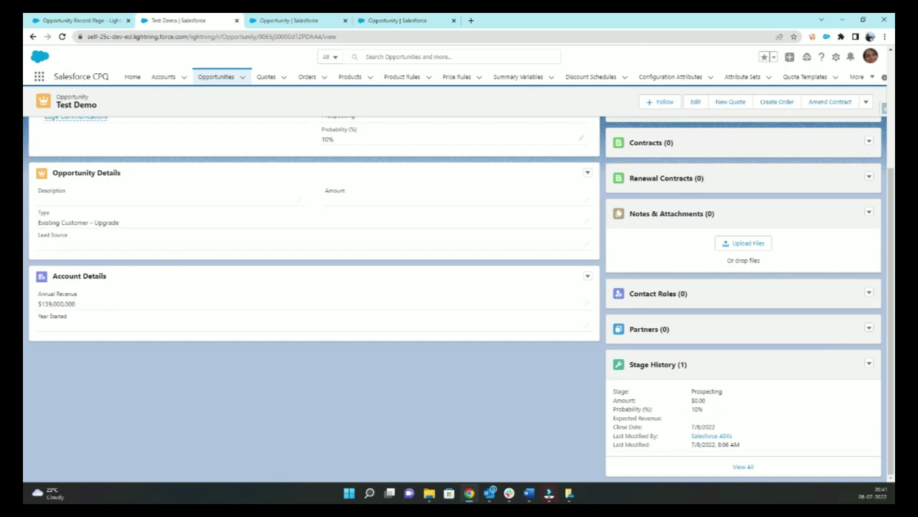
scroll(459, 287, up, 3)
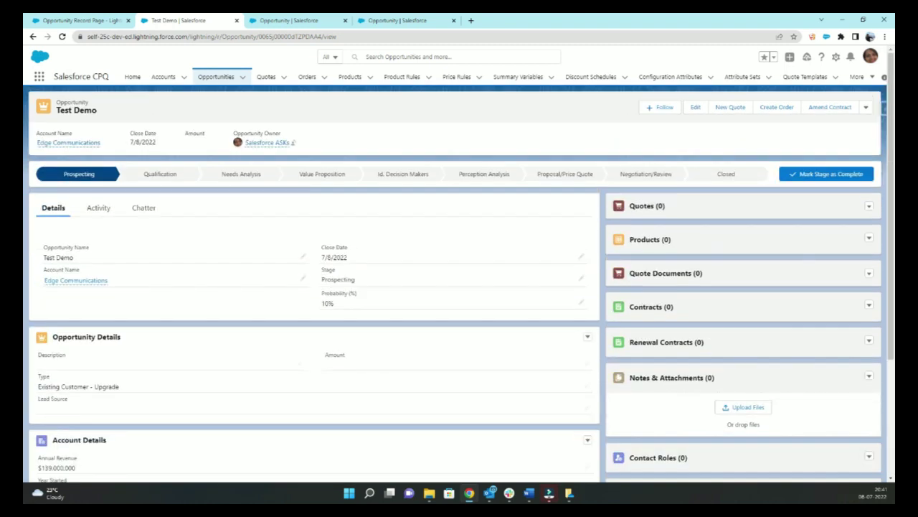